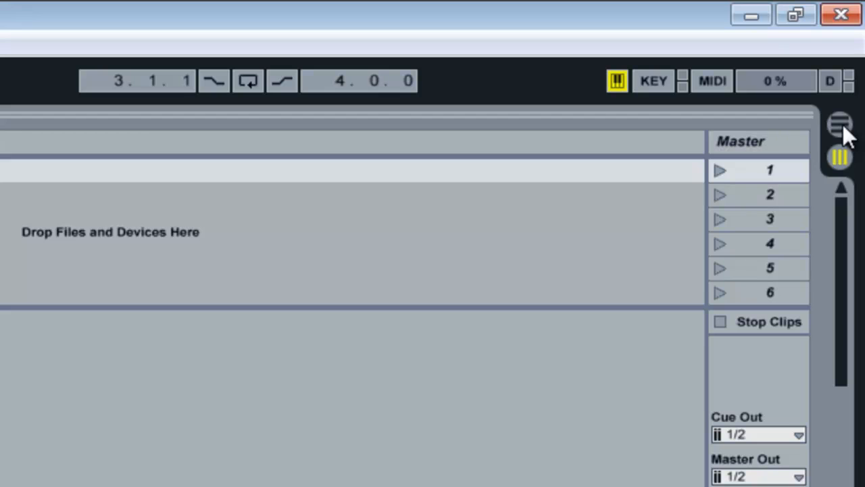
Switch to the Arrangement View and delete the 2 MIDI track
click(843, 123)
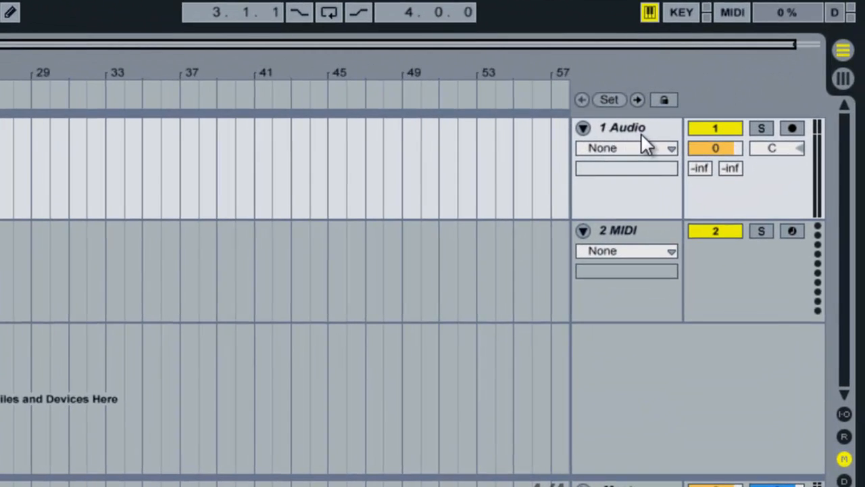
right_click(614, 242)
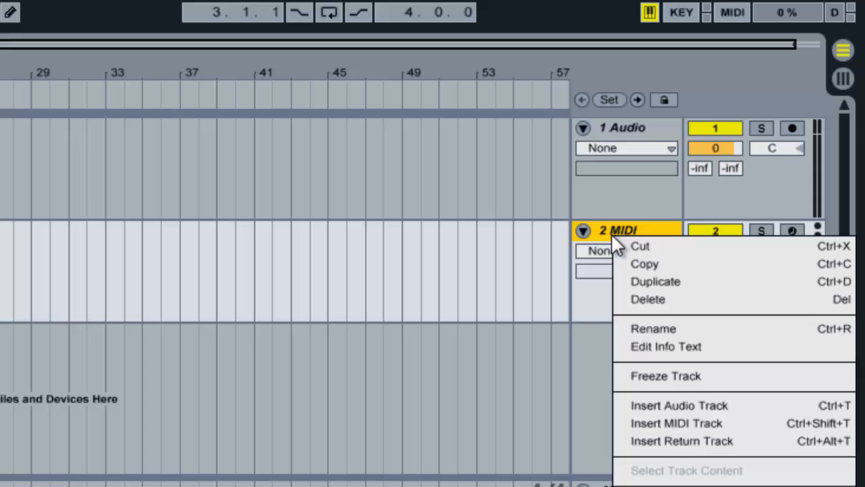
click(638, 301)
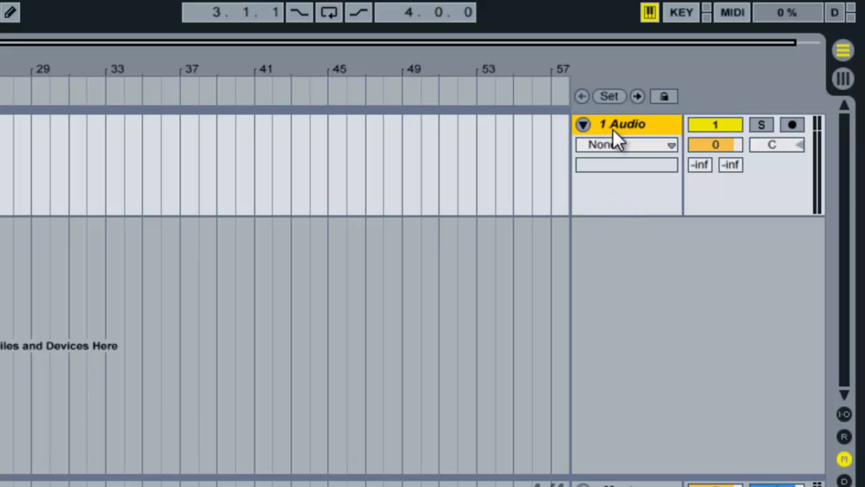
Insert a second audio track below 1 Audio and unfold it to full height
right_click(624, 266)
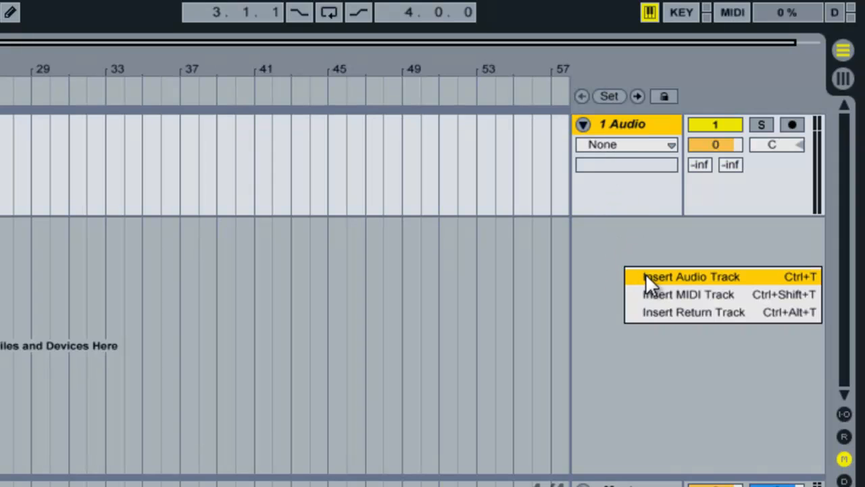
click(647, 277)
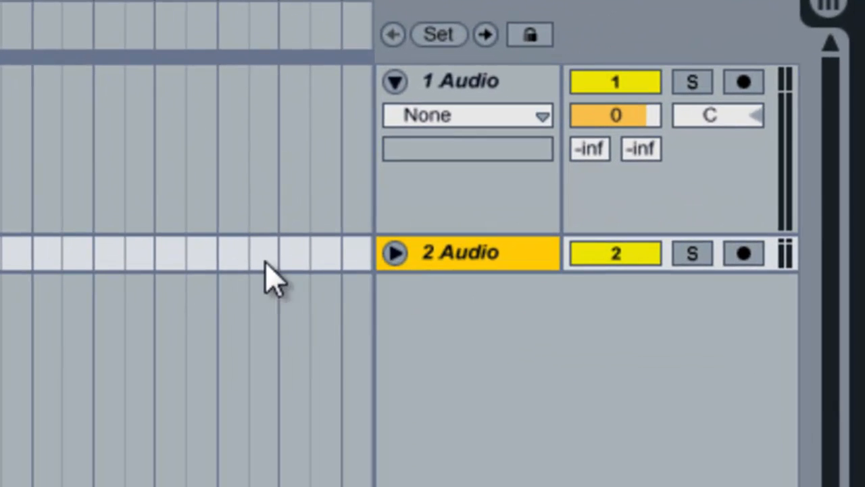
click(395, 253)
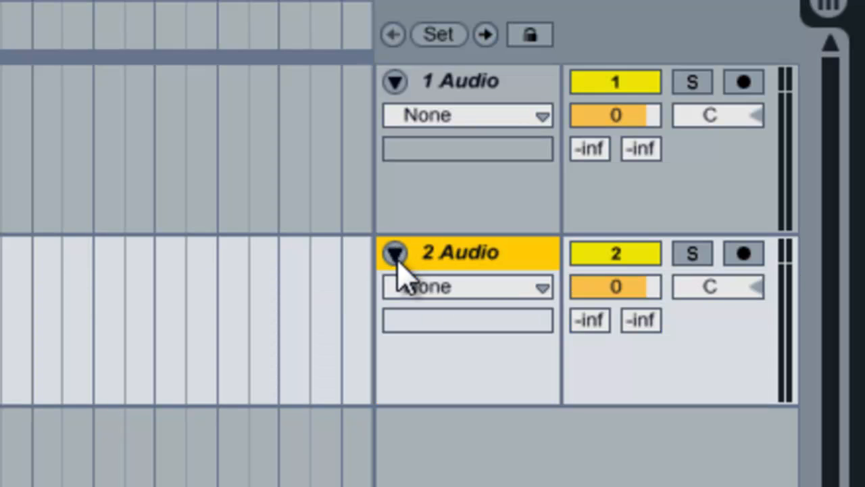
click(413, 215)
click(419, 372)
click(421, 218)
click(419, 372)
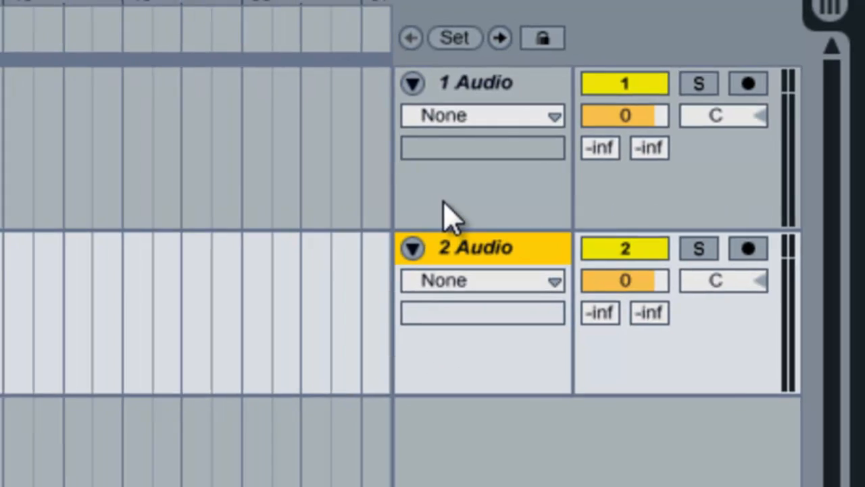
click(450, 217)
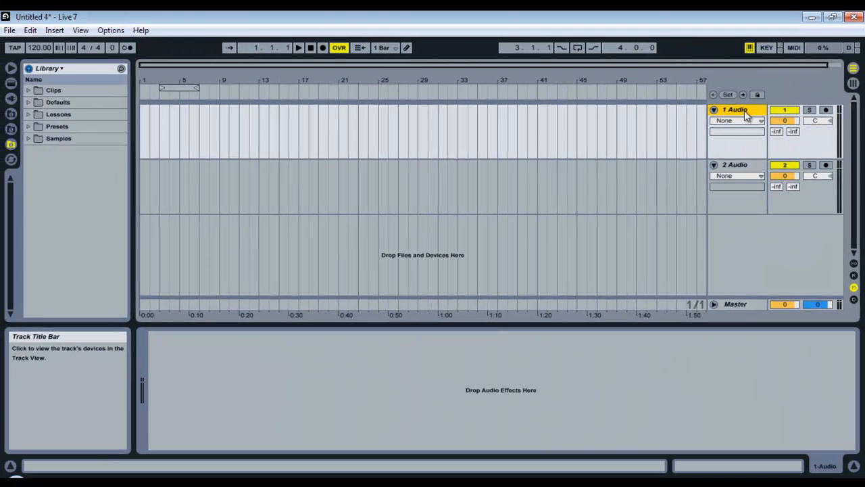
click(728, 200)
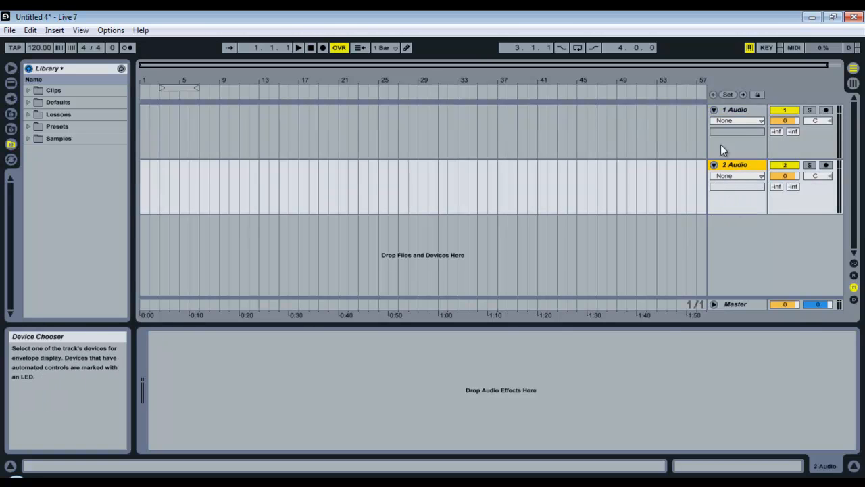
click(727, 114)
click(729, 203)
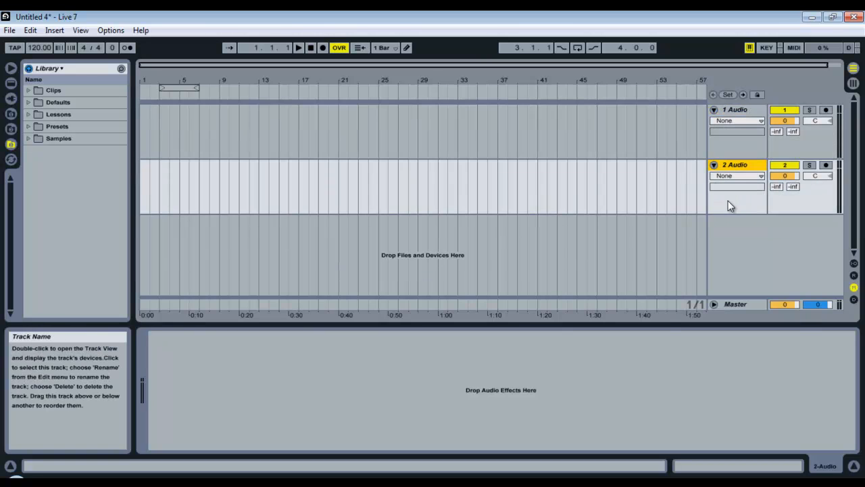
click(735, 109)
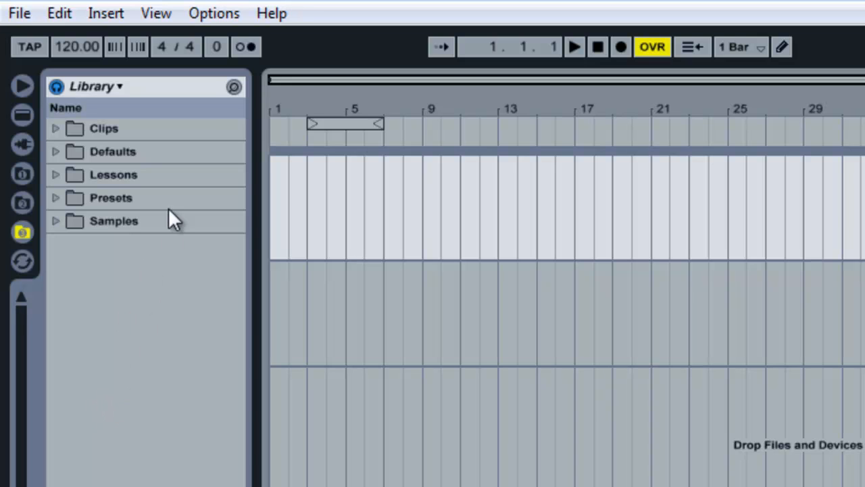
Switch the file browser to the Workspace location and select Evave - Time To Go in the Dance Tracks folder
click(118, 89)
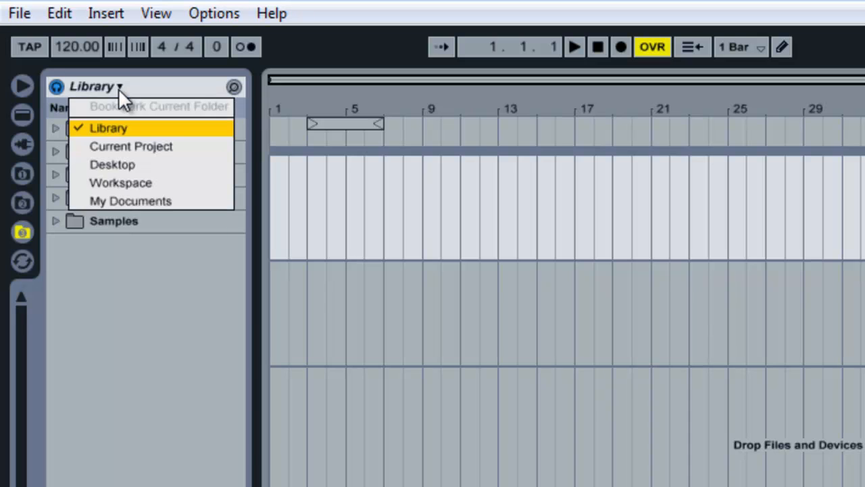
click(133, 192)
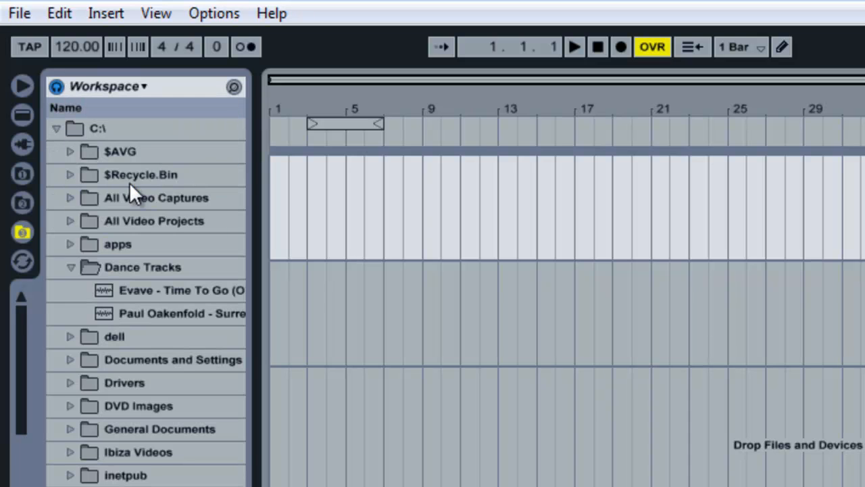
click(128, 292)
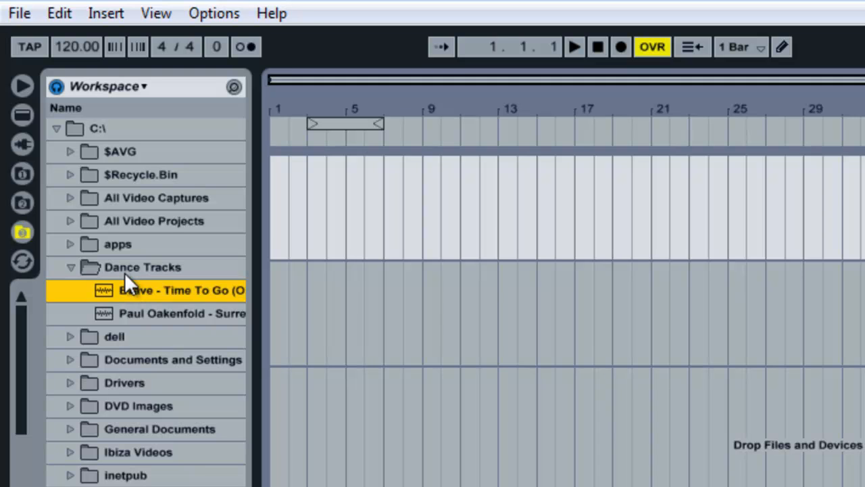
key(Escape)
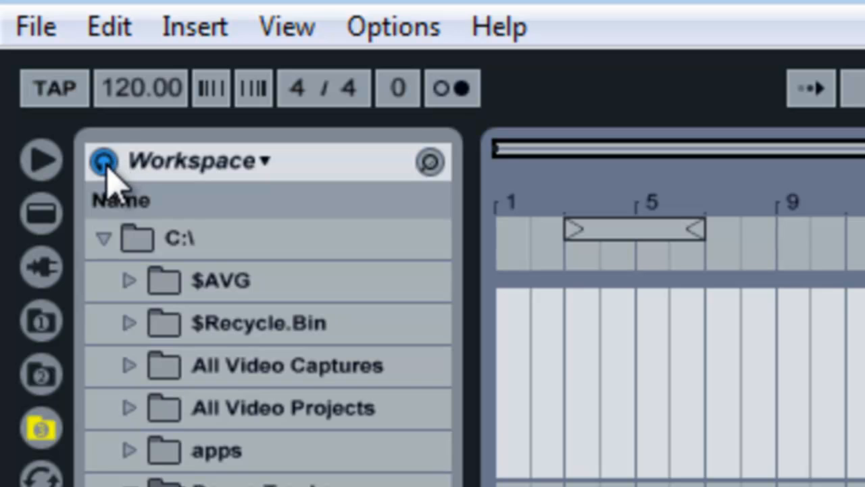
Toggle the browser's preview switch and preview the Paul Oakenfold and Evave songs in the Dance Tracks folder
click(107, 164)
click(105, 169)
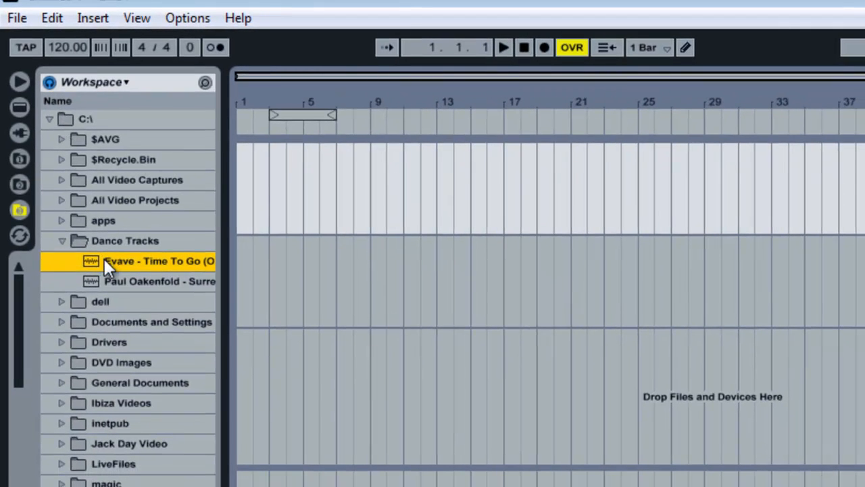
click(109, 281)
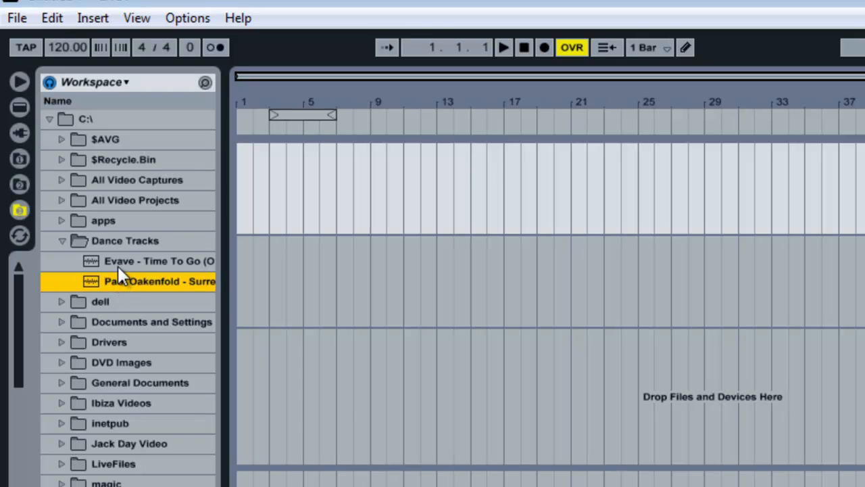
click(119, 262)
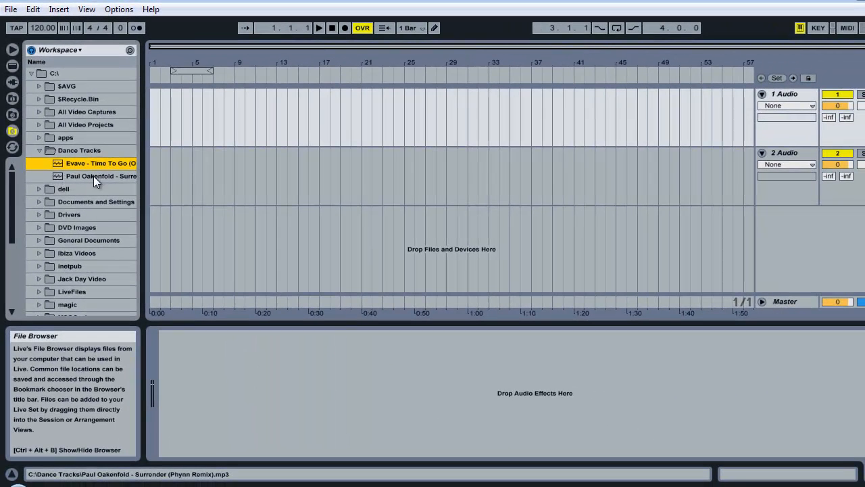
Place Paul Oakenfold - Surrender (Phynn Remix) at the start of track 1 Audio and display its Clip View
click(61, 176)
drag(60, 177, 153, 112)
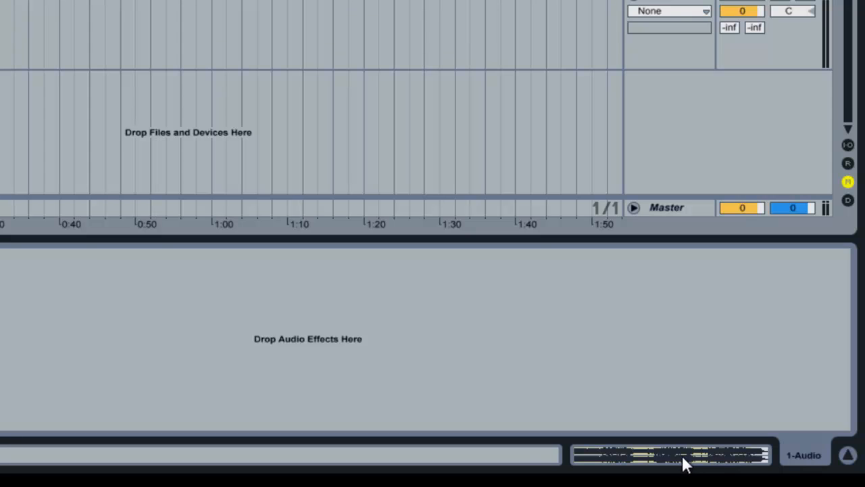
key(shift+Tab)
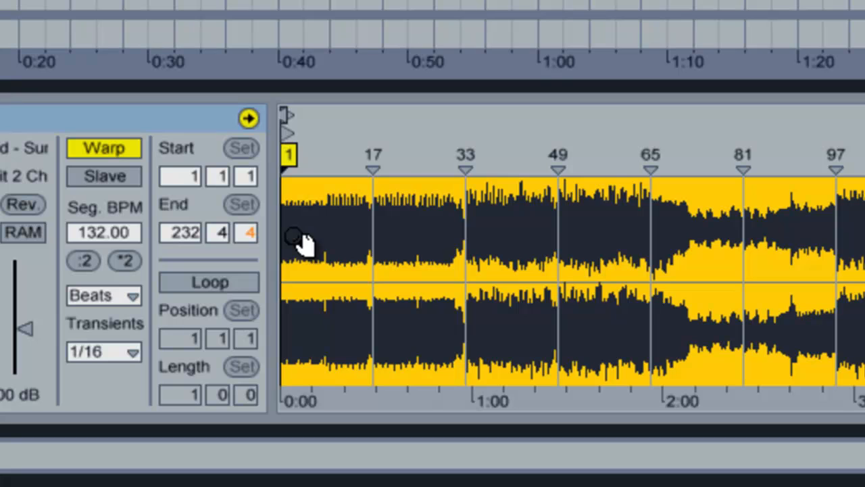
Move warp marker 1 in the Surrender clip back to the very start of the first kick drum
drag(293, 236, 296, 241)
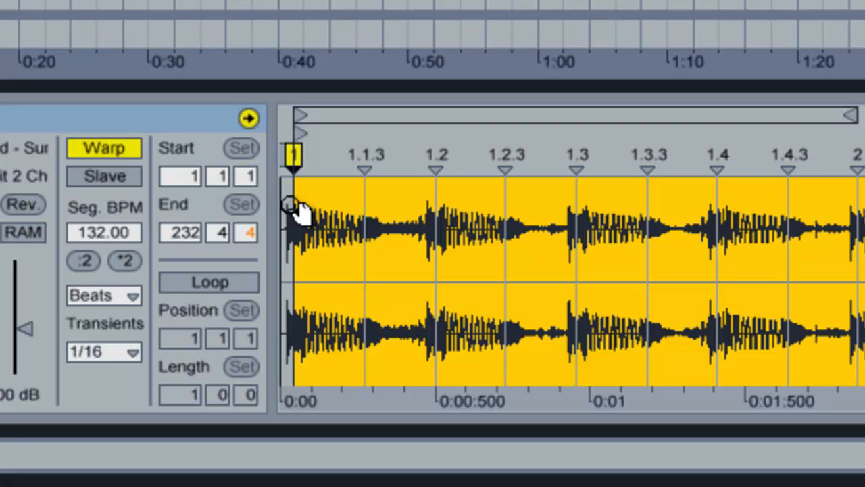
drag(291, 205, 293, 205)
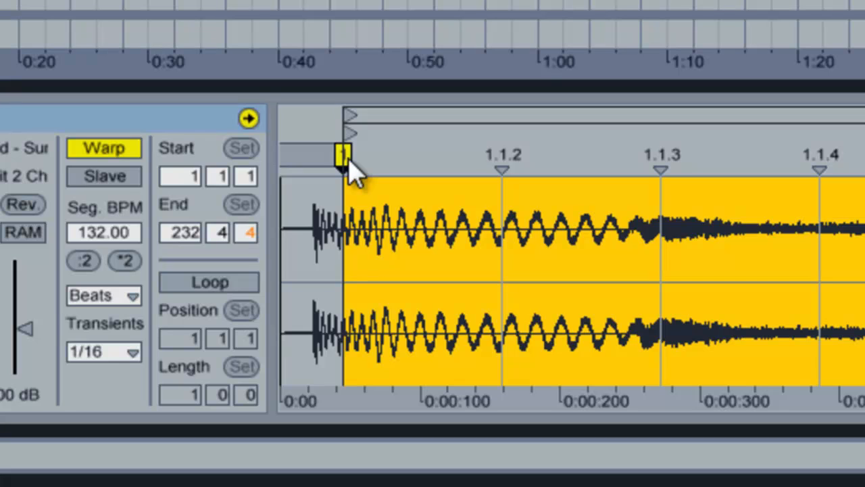
drag(346, 162, 318, 169)
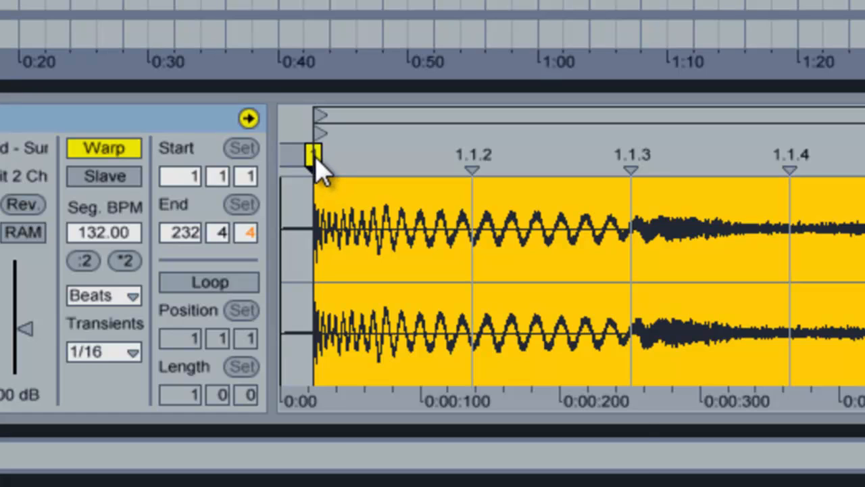
Set 1.1.1 at the first kick's warp marker and warp the clip with Warp From Here
right_click(323, 174)
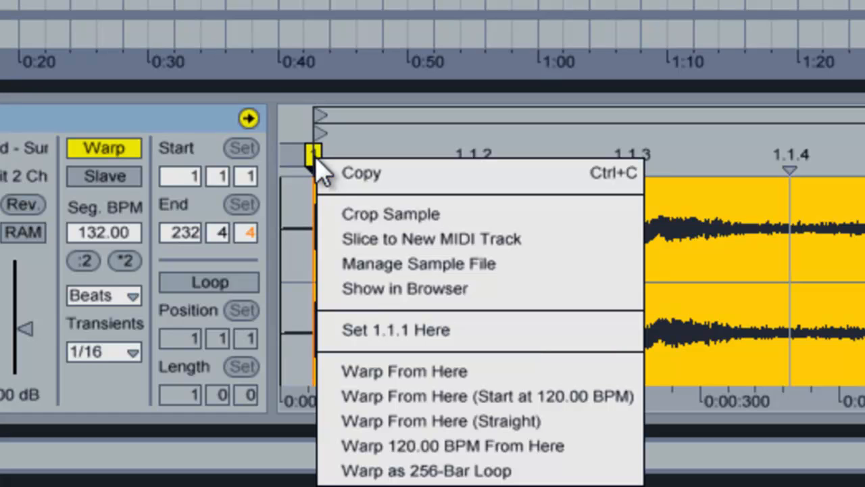
click(397, 345)
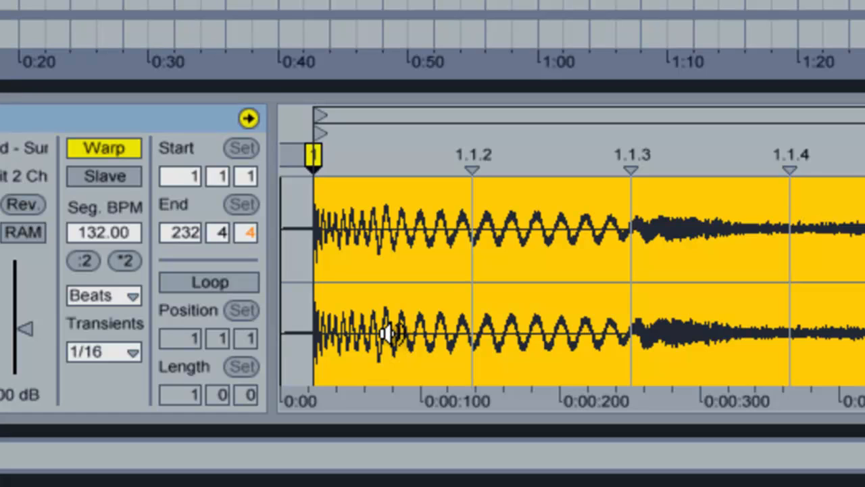
right_click(315, 163)
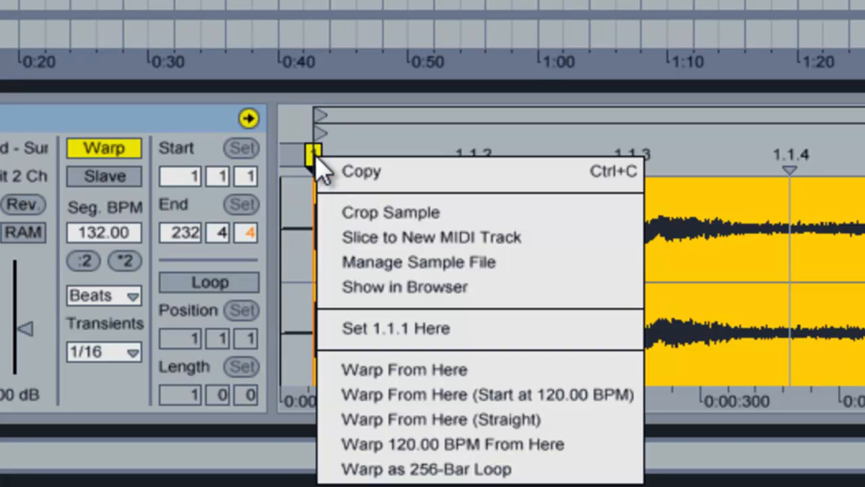
click(404, 371)
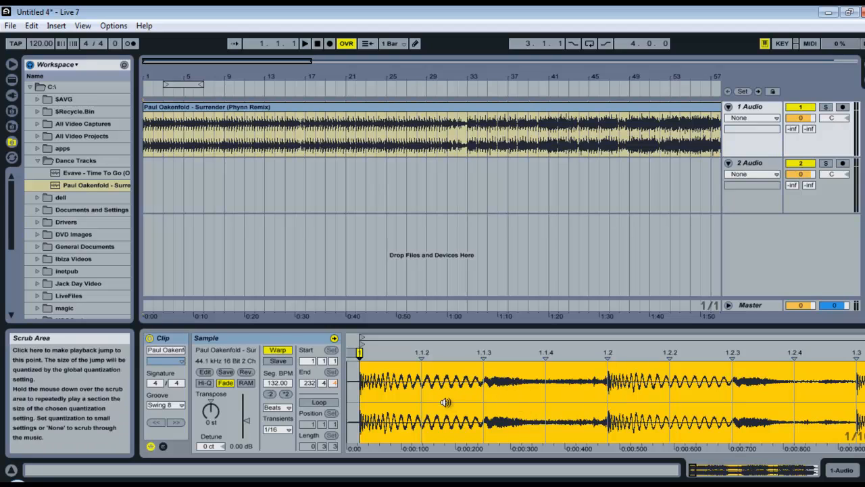
Play the Surrender clip from around bar 3 to check the beats against the grid, and stop playback
drag(446, 398, 449, 399)
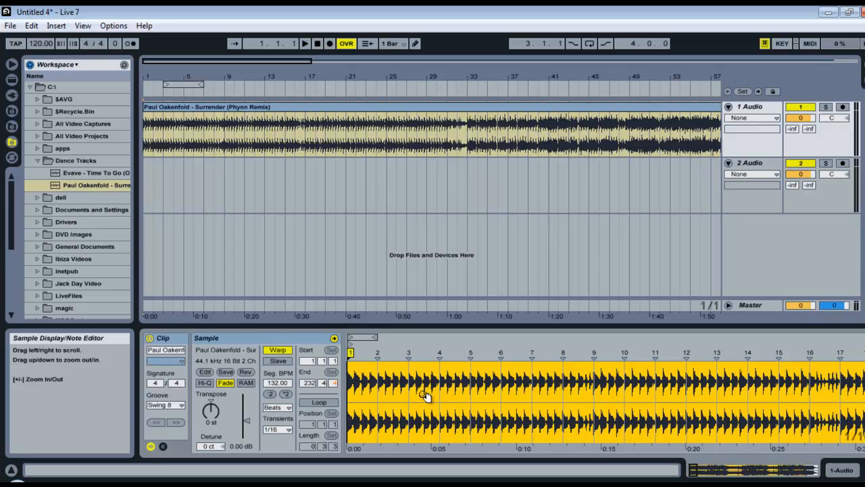
drag(430, 384, 427, 385)
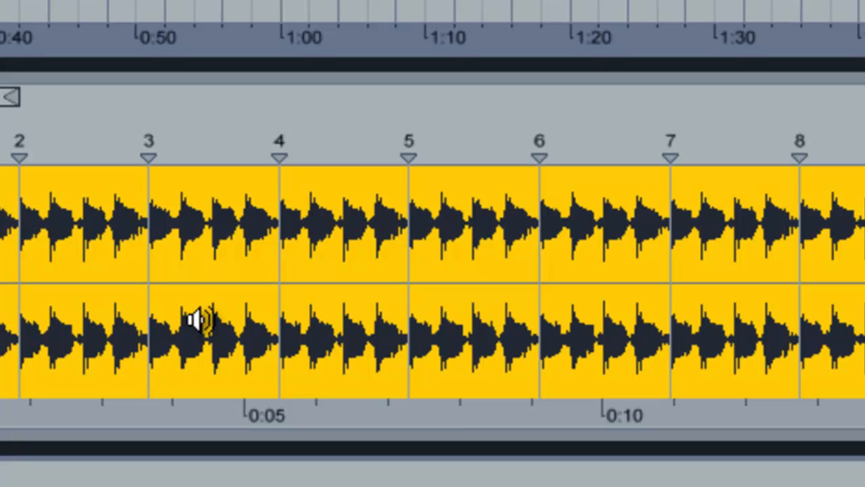
click(203, 322)
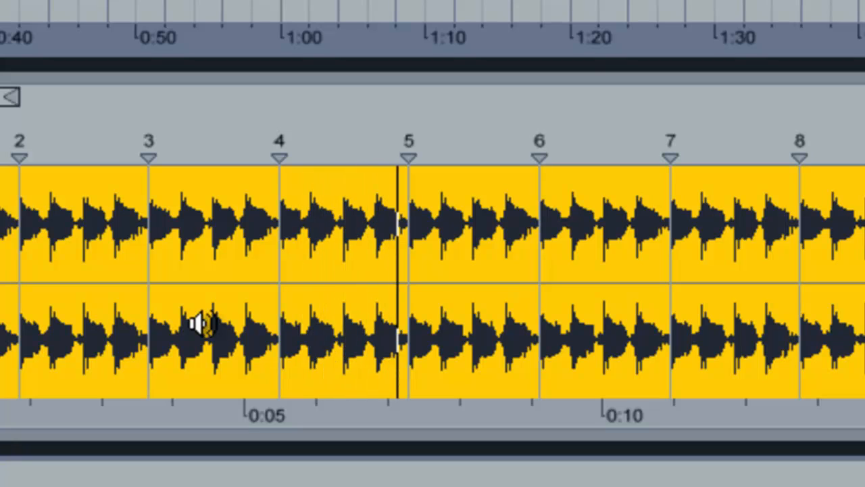
click(202, 323)
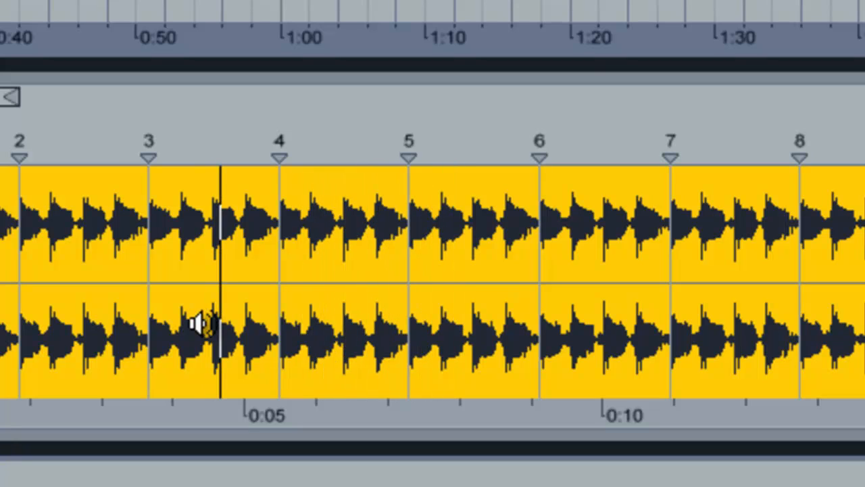
key(space)
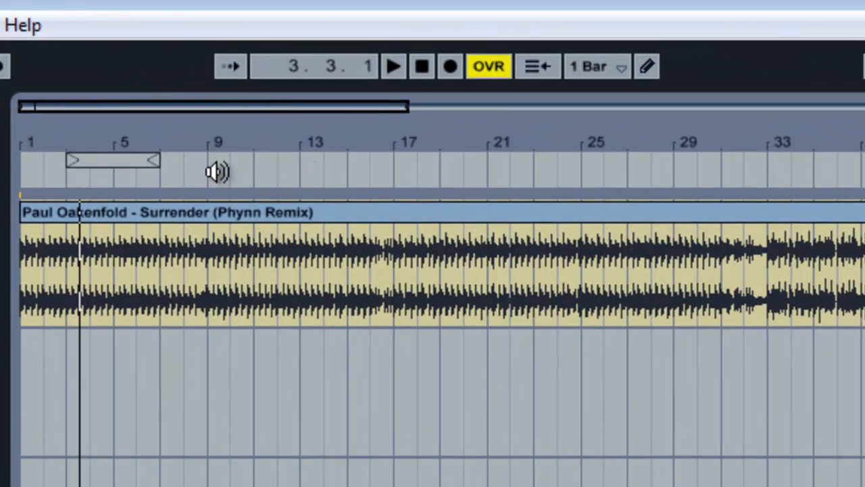
Play the arrangement from about bar 15 and examine the Surrender clip's timeline around bars 19 to 33
click(348, 173)
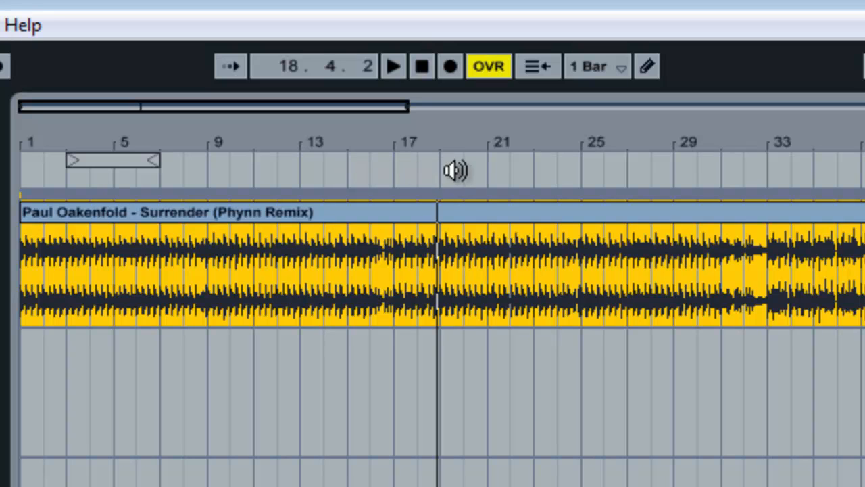
click(445, 130)
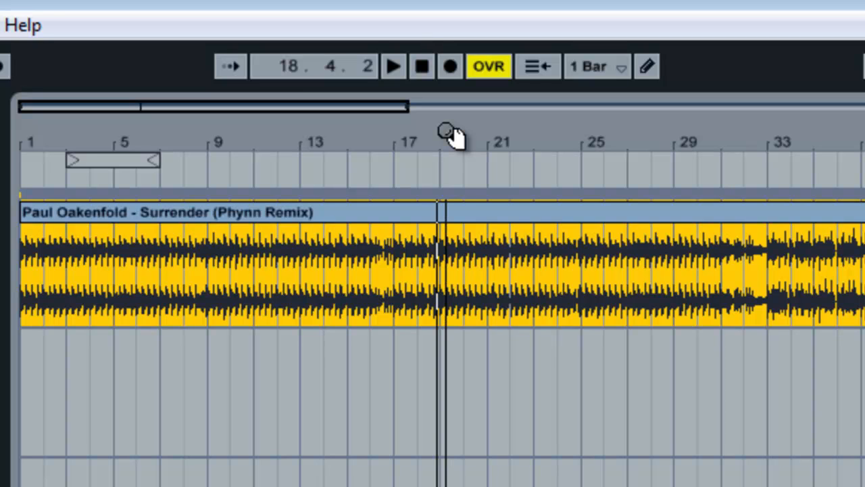
mouse_move(451, 136)
mouse_down()
mouse_move(462, 135)
mouse_move(454, 135)
mouse_up()
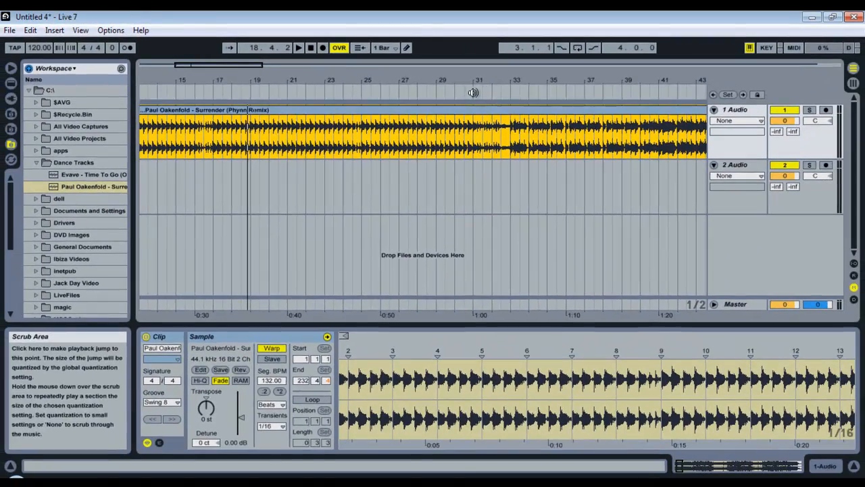
Show the whole Surrender clip and play the arrangement from about bar 189 to check where the track winds down, stopping playback
drag(522, 81, 526, 80)
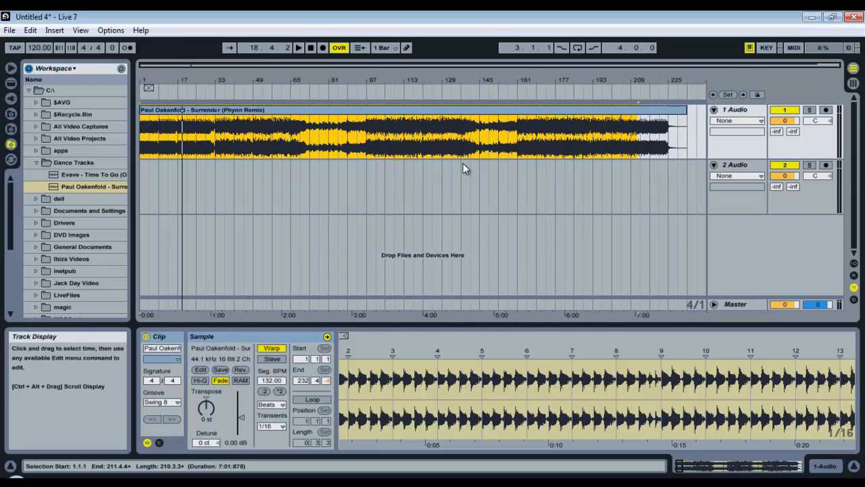
click(590, 88)
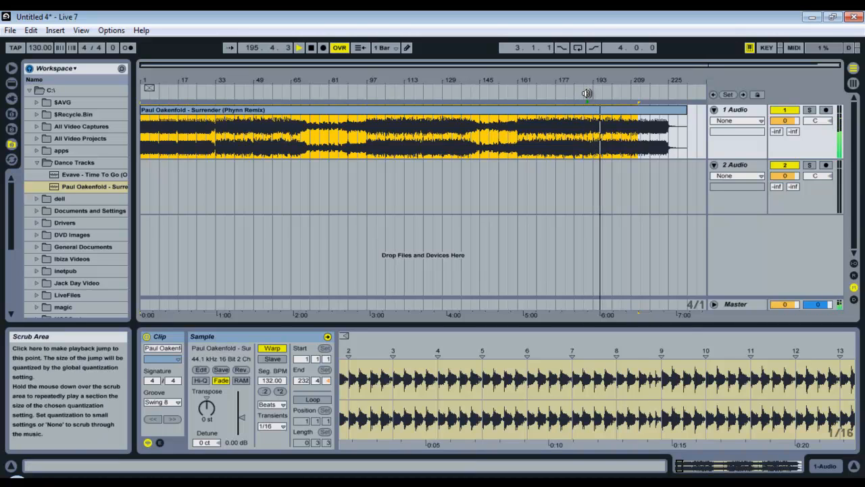
click(587, 93)
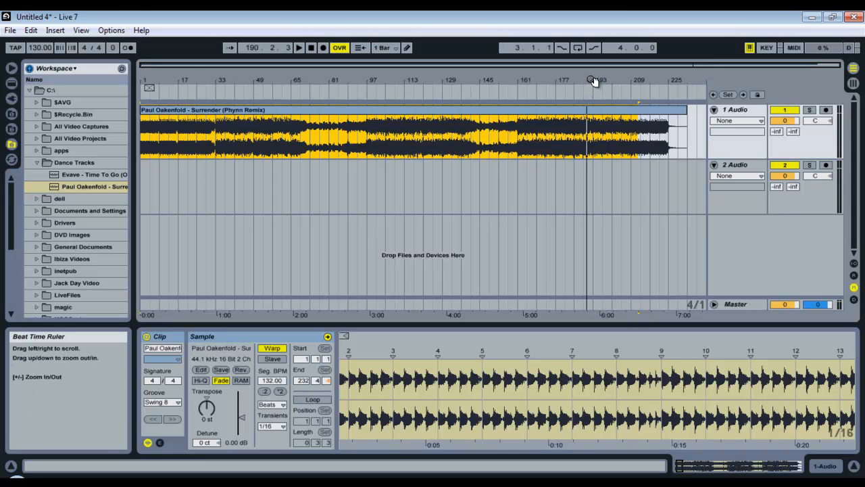
Add Evave - Time To Go (Original Mix) to the 2 Audio track so it starts at bar 181, under the end of Surrender
drag(592, 79, 387, 82)
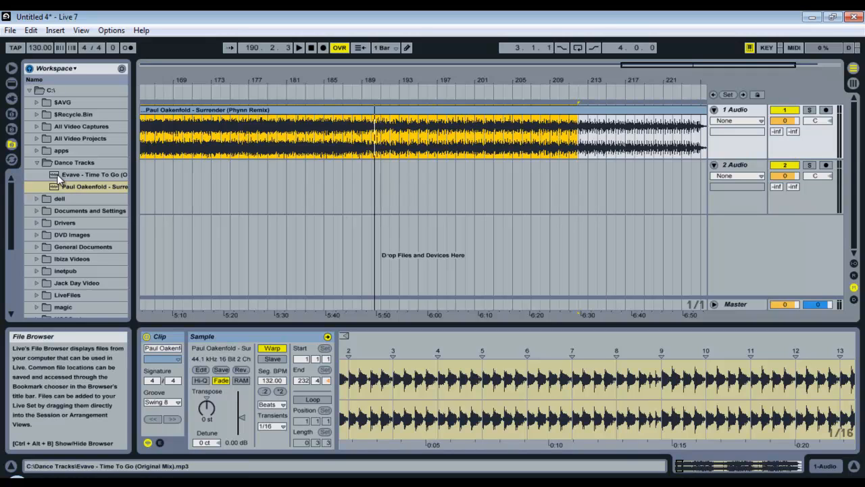
drag(58, 174, 284, 179)
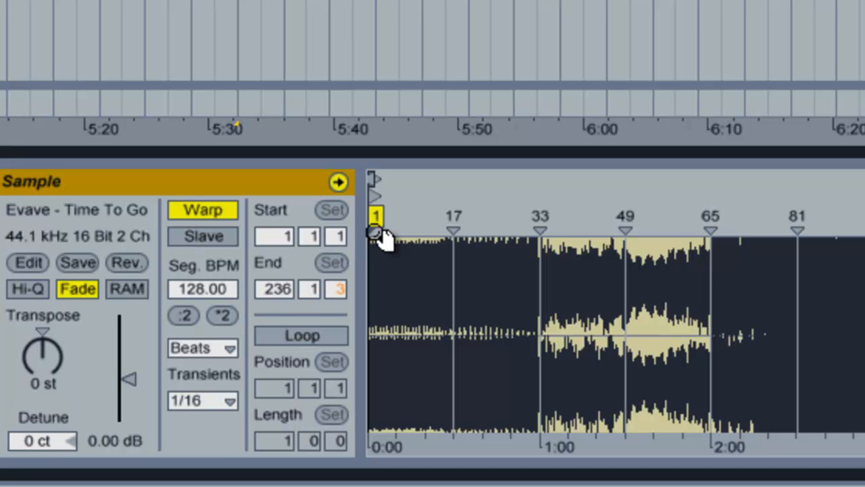
Align warp marker 1 and 1.1.1 of the Time To Go clip with the first kick's start, and apply Warp From Here
drag(383, 262, 388, 265)
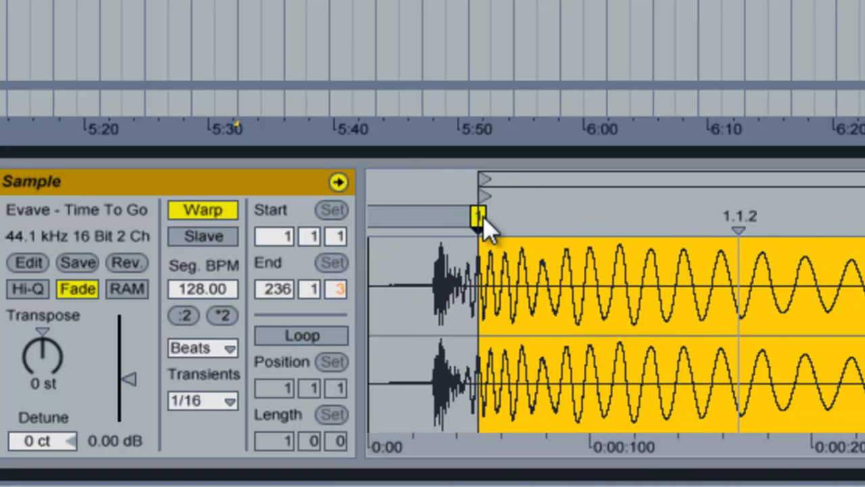
drag(483, 217, 439, 224)
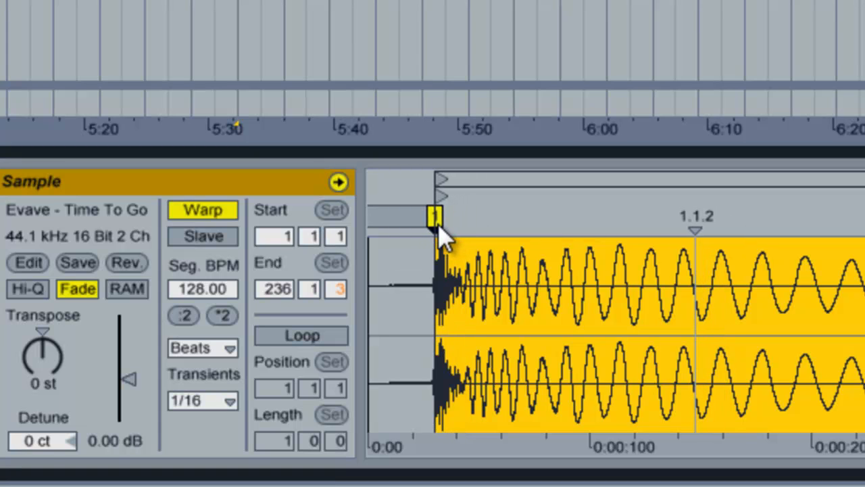
right_click(438, 224)
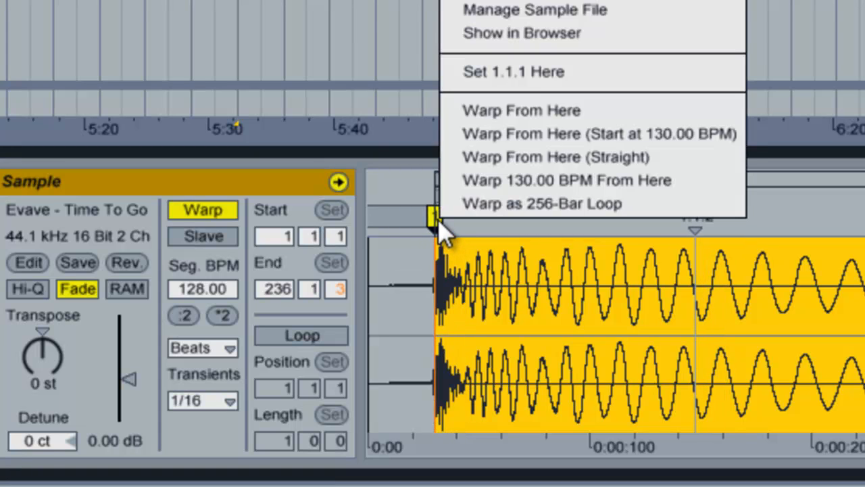
click(498, 75)
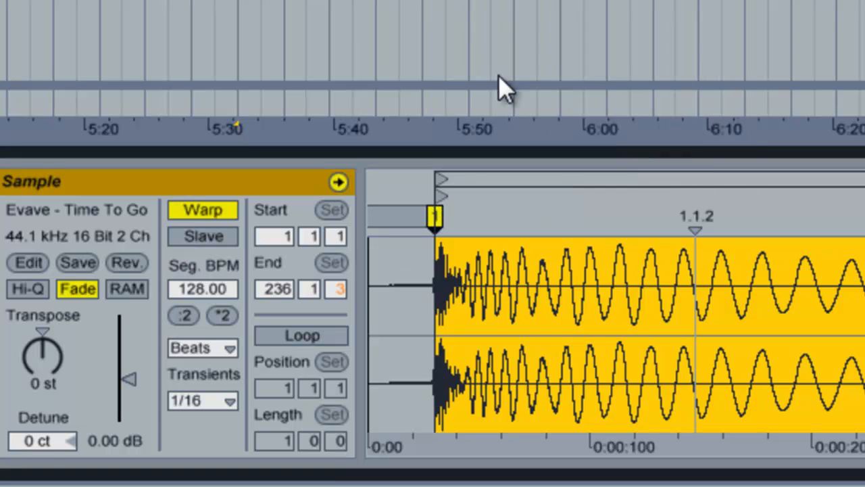
right_click(437, 218)
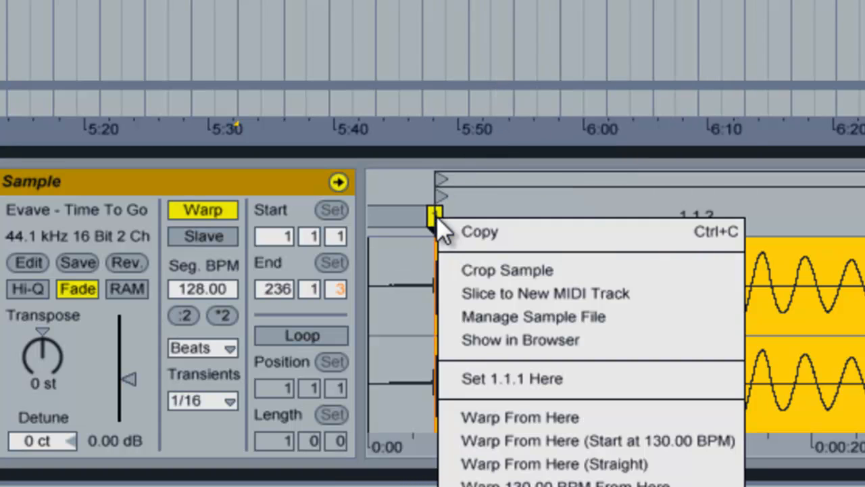
click(503, 414)
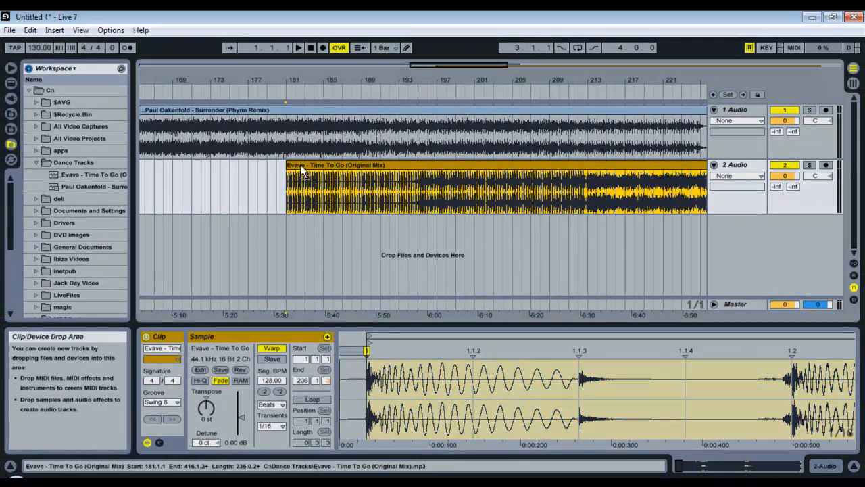
Move the Time To Go clip to start at bar 182 and mute the 2 Audio track
mouse_move(304, 171)
mouse_down()
mouse_move(350, 167)
mouse_move(310, 166)
mouse_up()
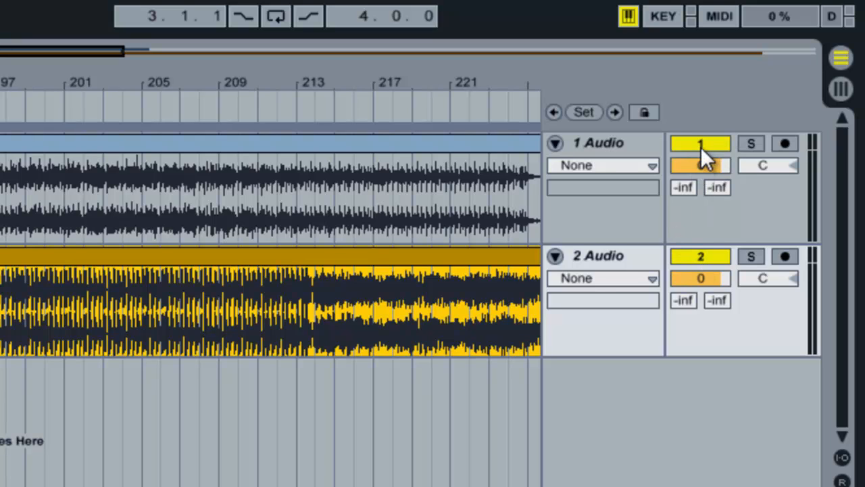
click(711, 256)
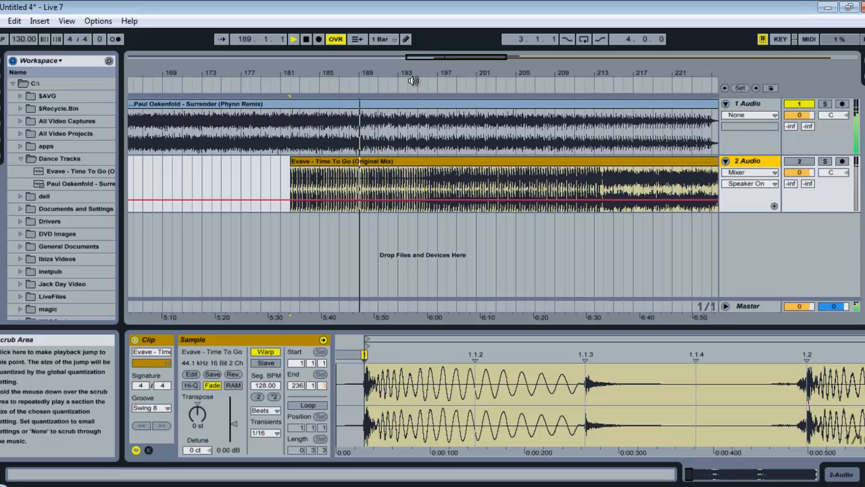
Play Surrender around bar 193, move the Time To Go clip to start at 192.3.1, and stop playback
drag(382, 69, 382, 67)
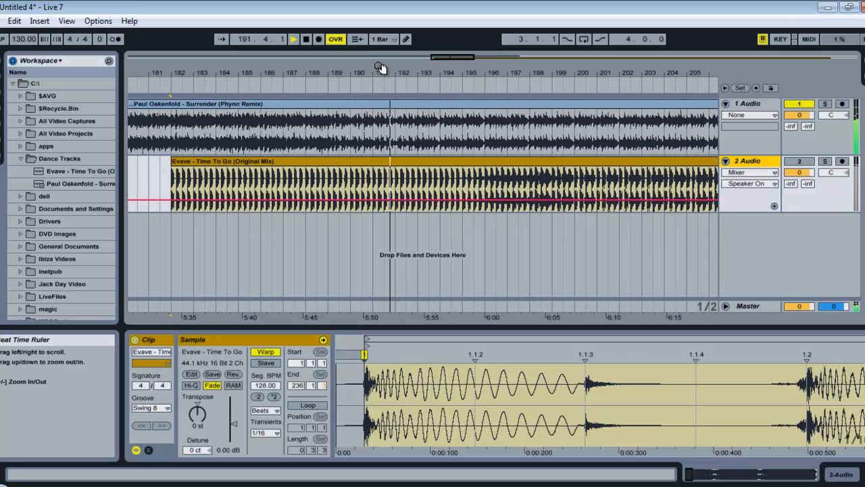
click(416, 86)
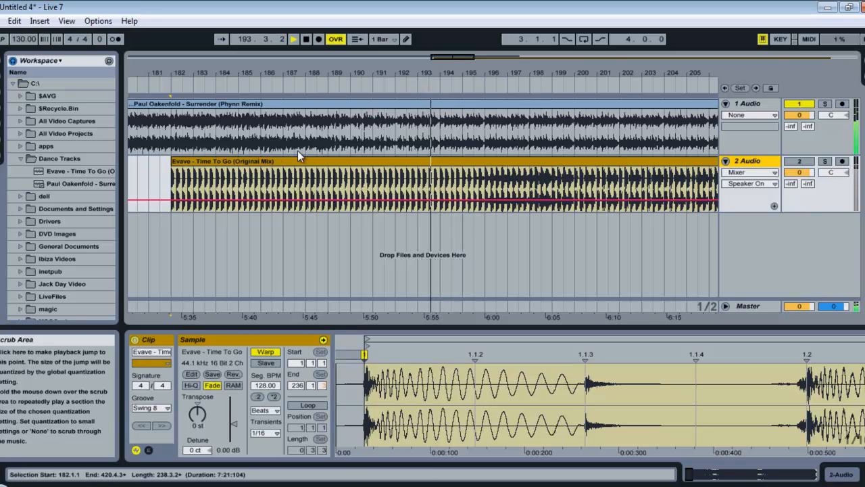
drag(214, 162, 445, 161)
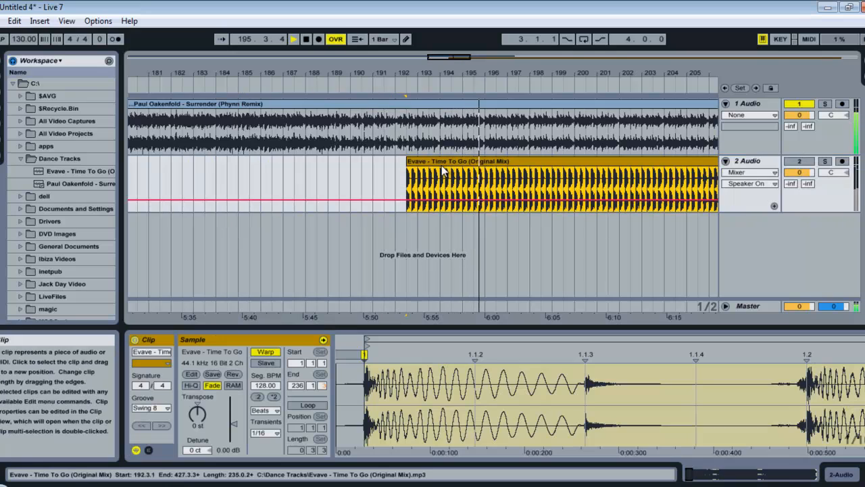
drag(408, 73, 408, 73)
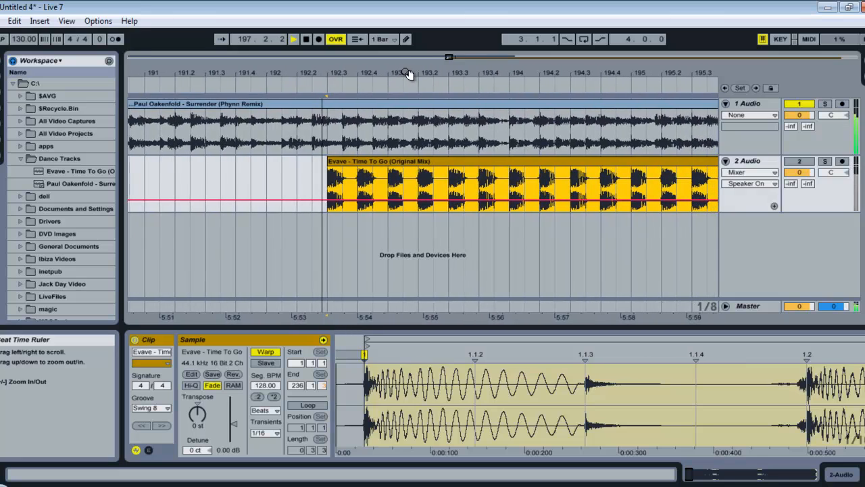
click(306, 39)
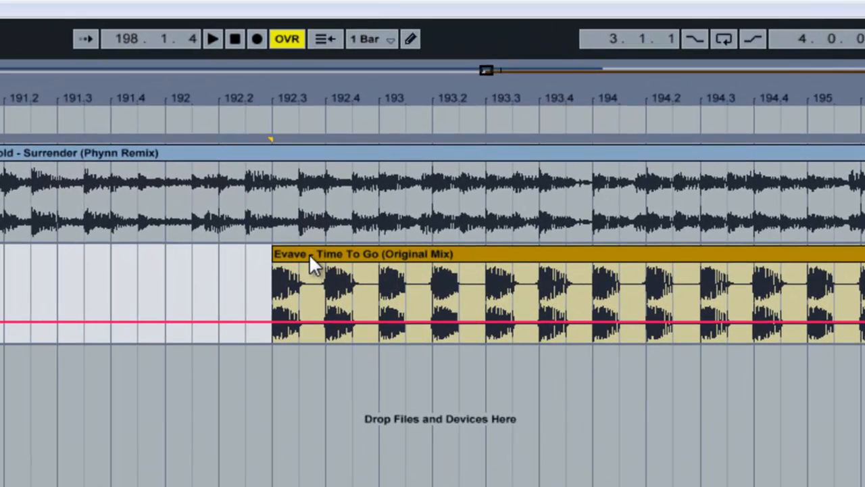
Try shifting the Time To Go clip an eighth note later, and play Surrender from about 191.2 to check the placement
drag(309, 253, 331, 251)
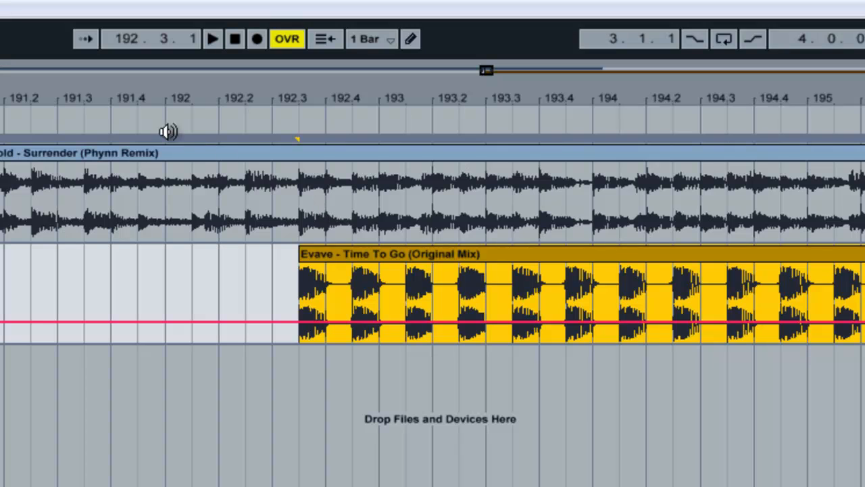
click(41, 119)
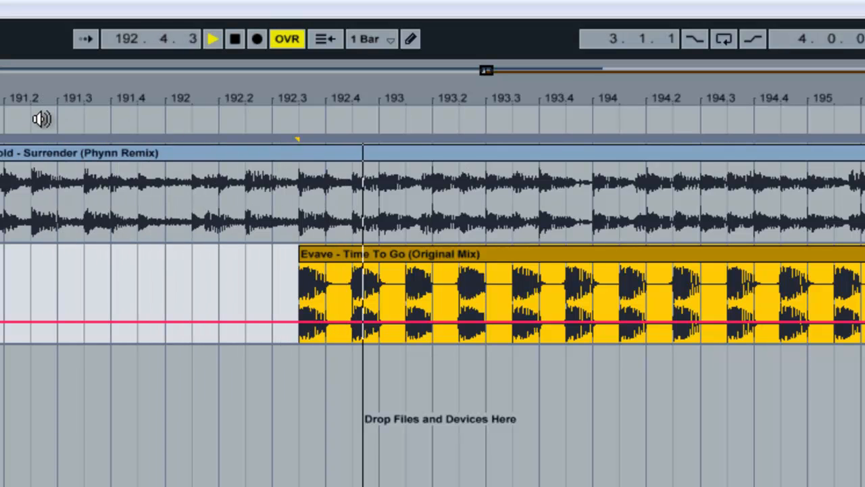
click(236, 38)
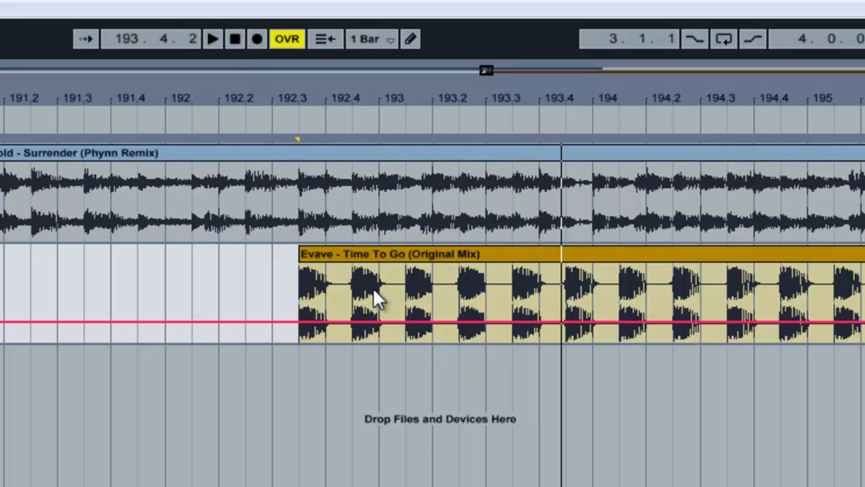
Move the Time To Go clip to start exactly at bar 193 and unmute the 2 Audio track
drag(350, 253, 424, 252)
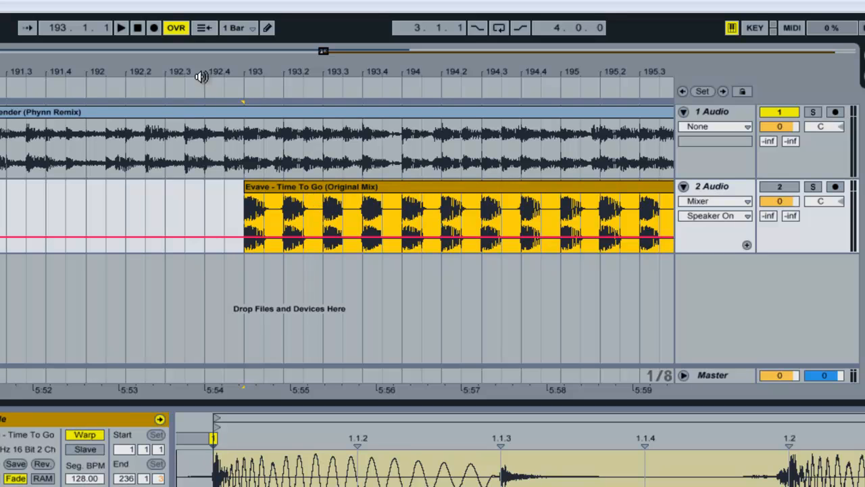
click(794, 193)
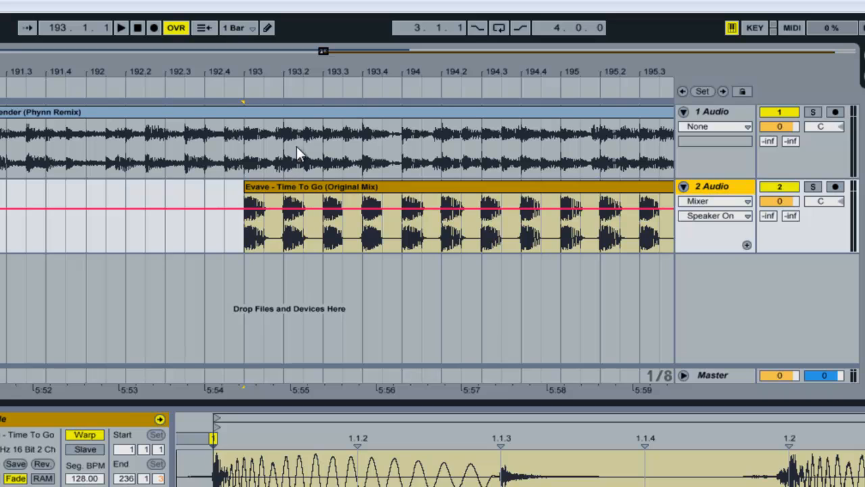
Play both tracks from about 191.3, solo 1 Audio and 2 Audio in turn to compare their beats, clear the solo and stop playback
click(24, 88)
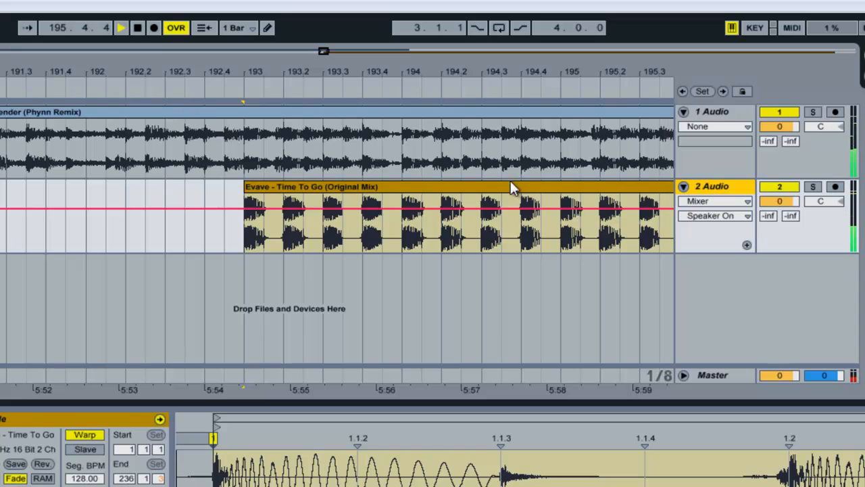
click(813, 112)
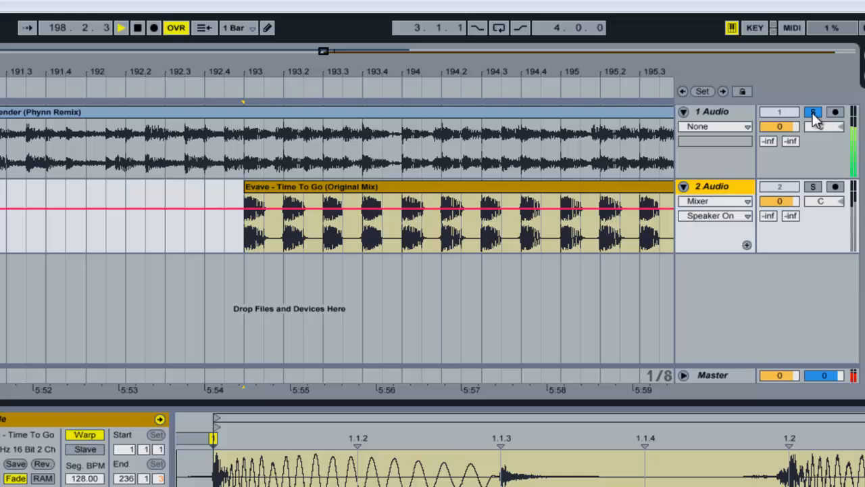
click(815, 187)
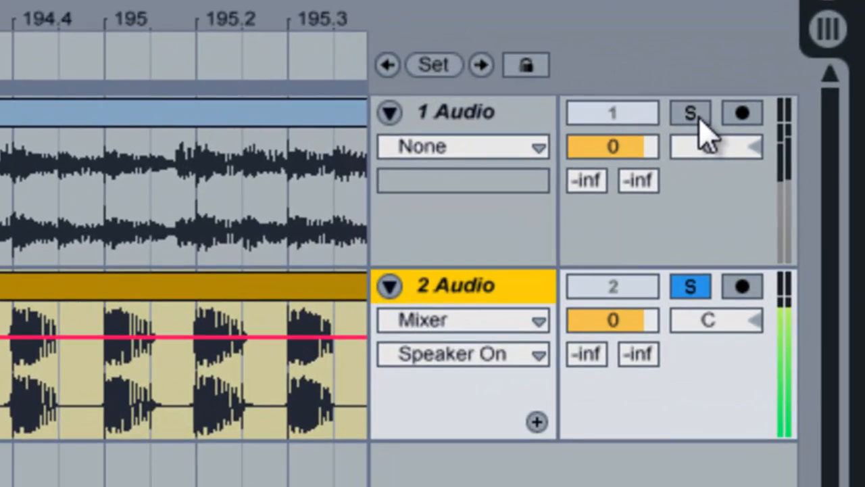
click(814, 113)
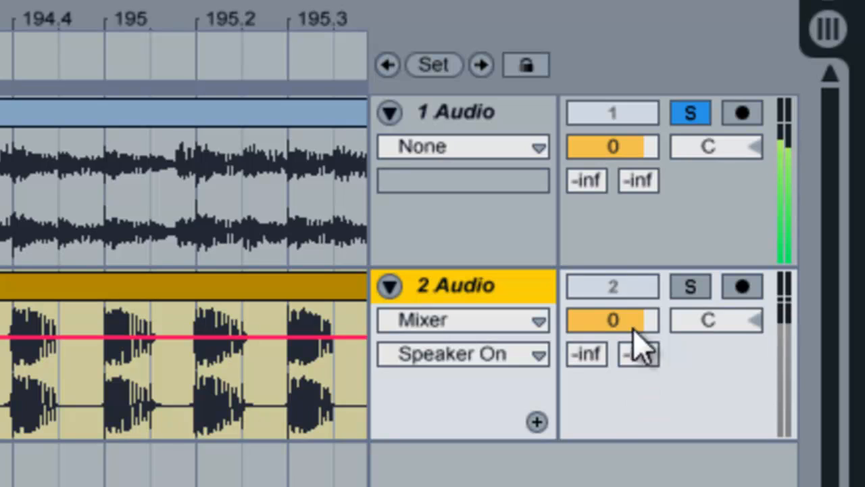
click(690, 113)
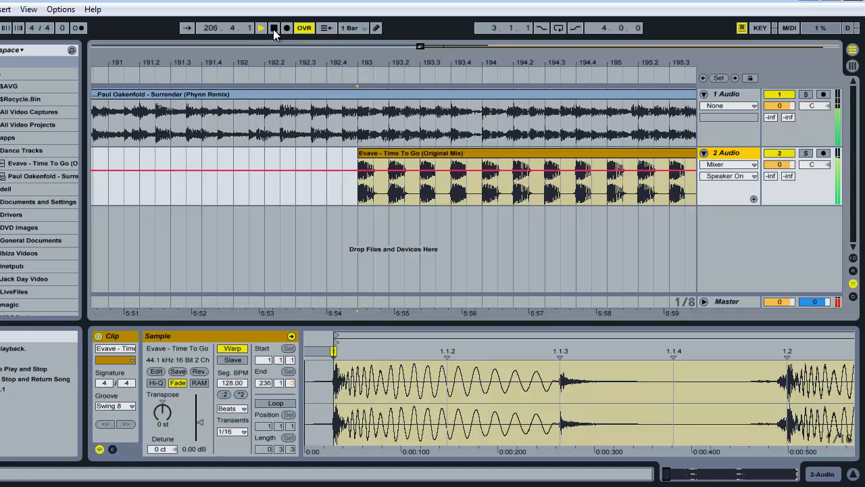
click(274, 28)
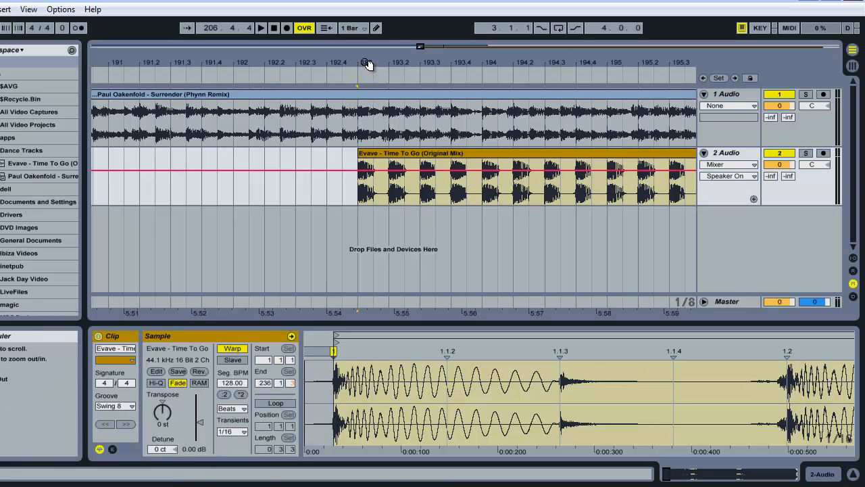
Display the Mixer's Track Volume automation on both the 1 Audio and 2 Audio tracks
drag(365, 63, 365, 63)
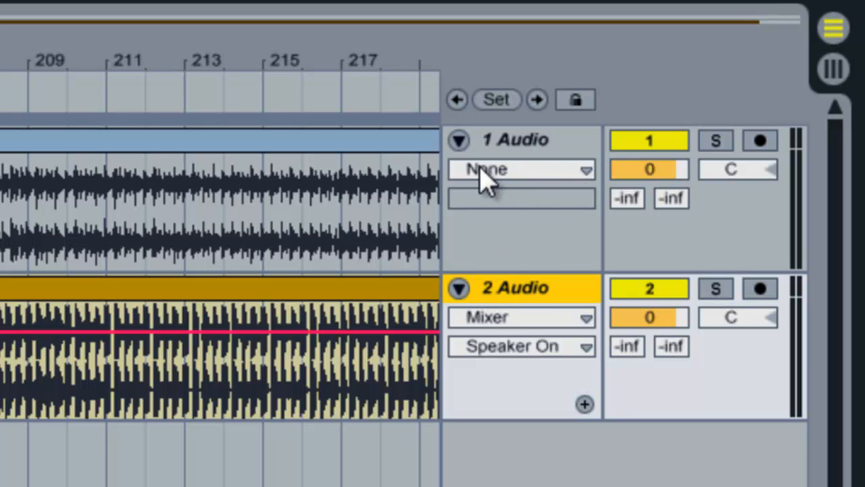
click(583, 170)
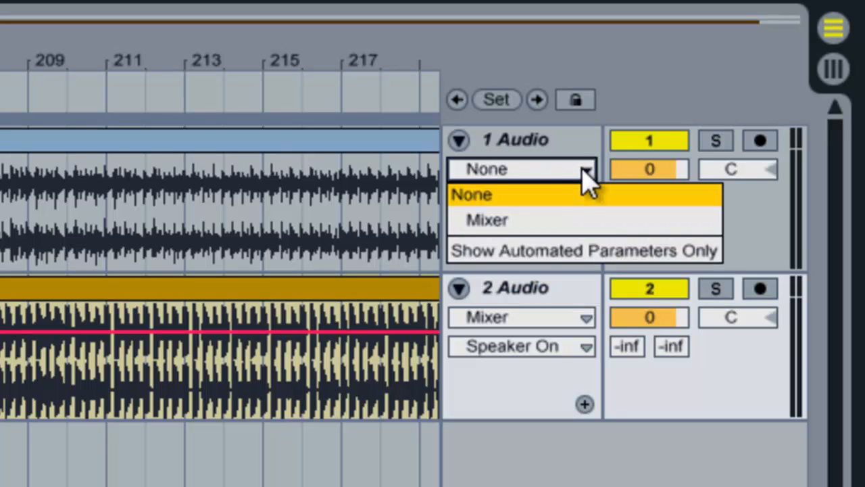
click(517, 221)
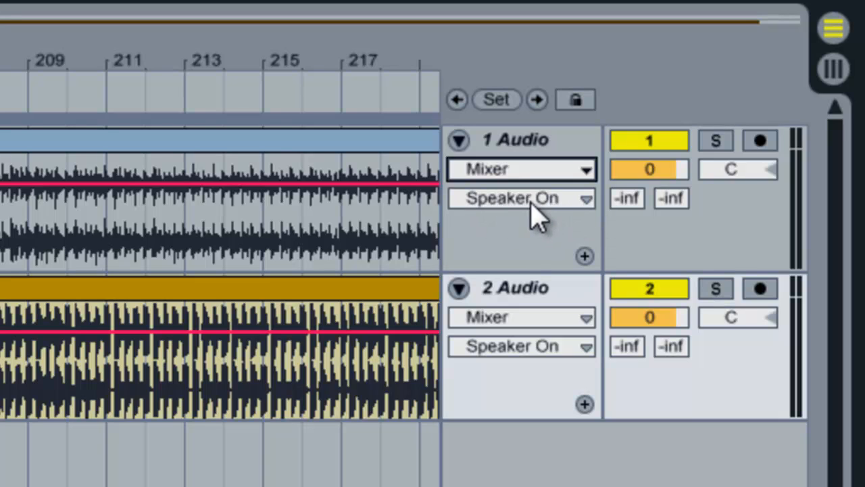
click(585, 201)
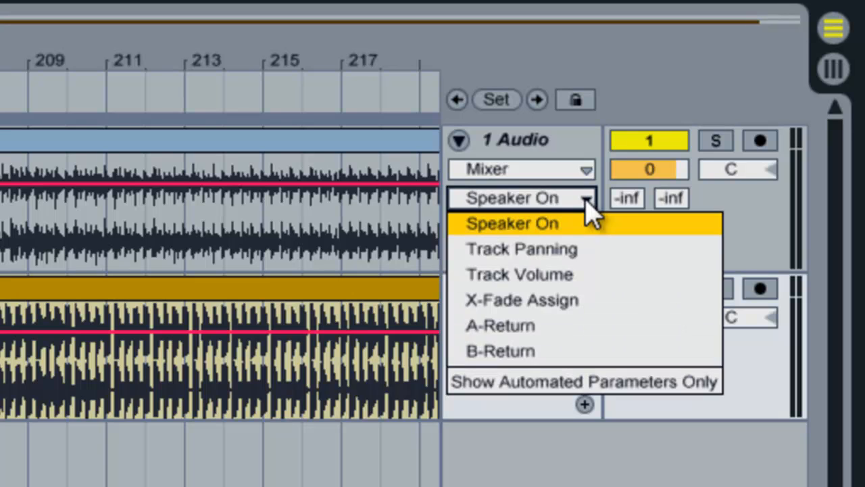
click(524, 277)
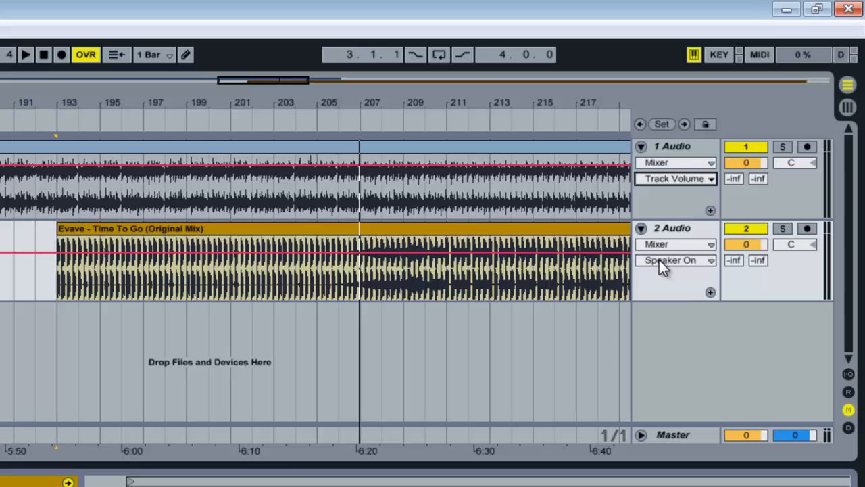
click(662, 262)
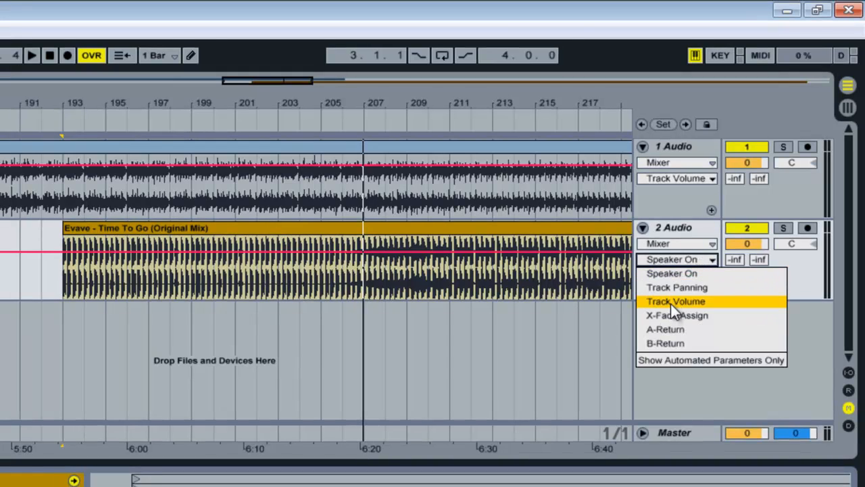
click(671, 301)
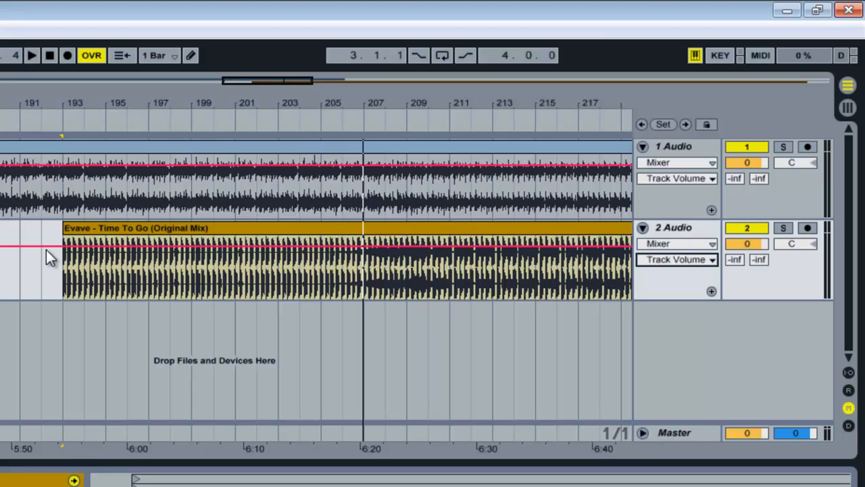
Lower the 2 Audio volume line to about -3.09 dB, add a breakpoint around 203.3, and briefly play that section
drag(48, 247, 48, 246)
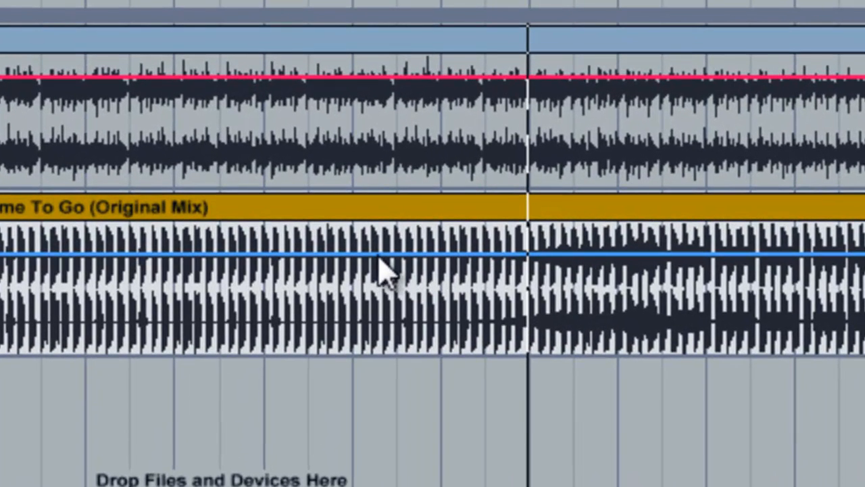
click(376, 253)
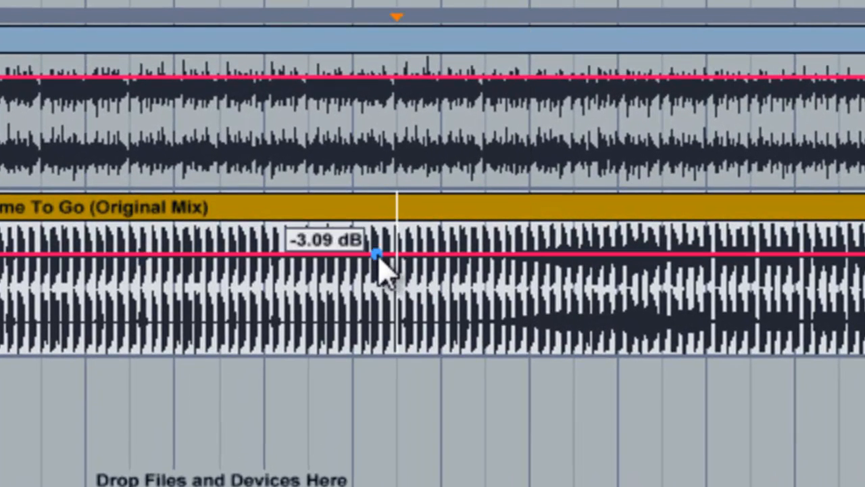
drag(377, 1, 377, 40)
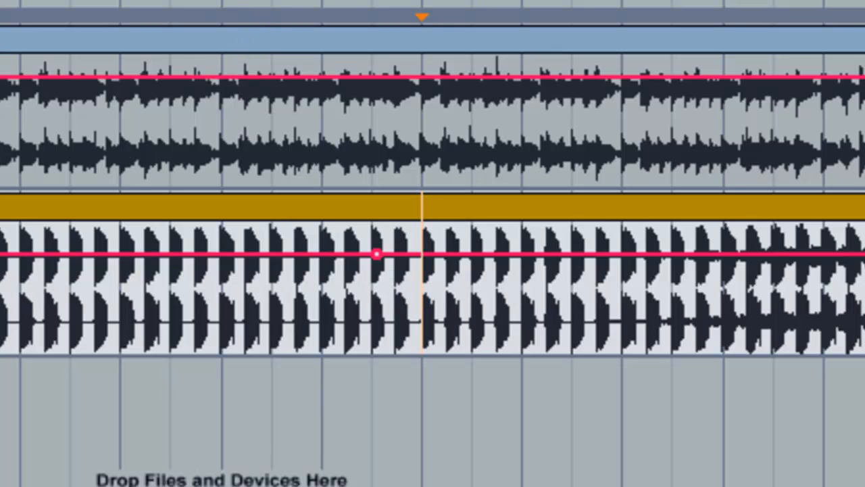
key(space)
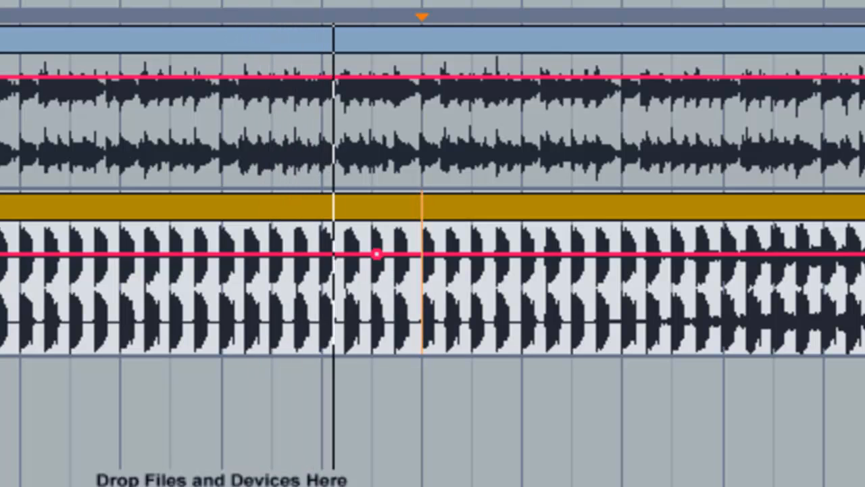
key(space)
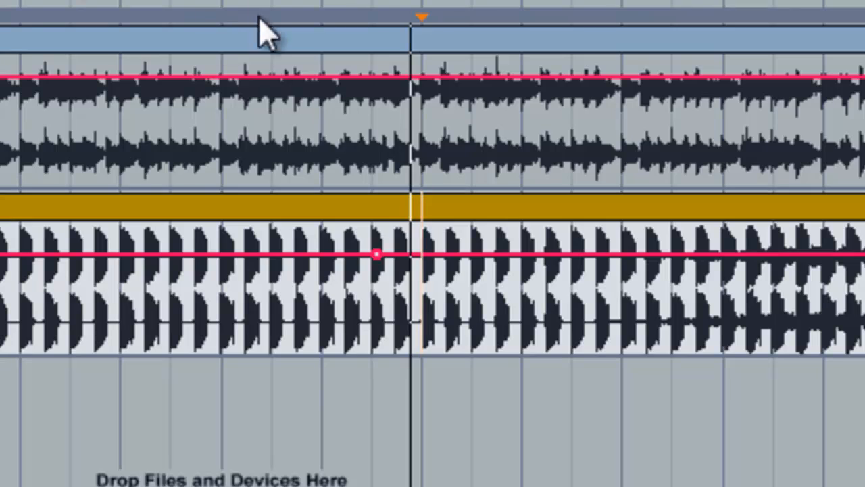
drag(253, 4, 447, 1)
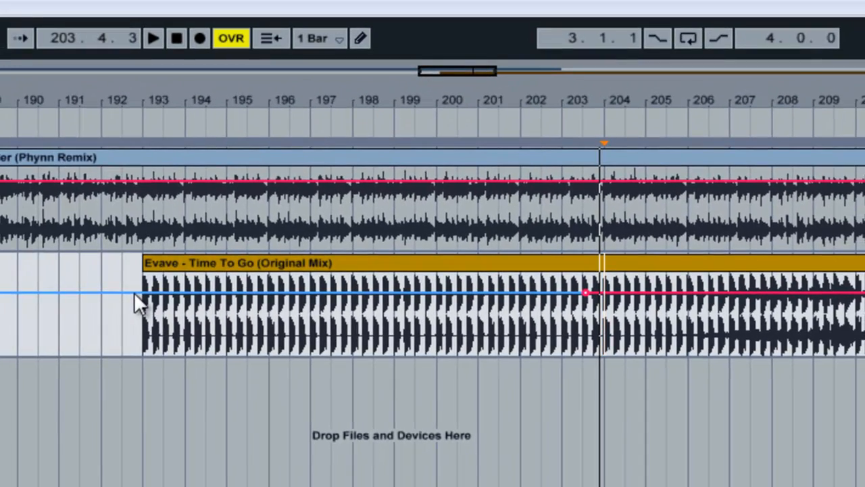
Shape a fade-in on 2 Audio with volume breakpoints just before bar 193, at 198 and around 200.3, and play it from about 191
click(134, 292)
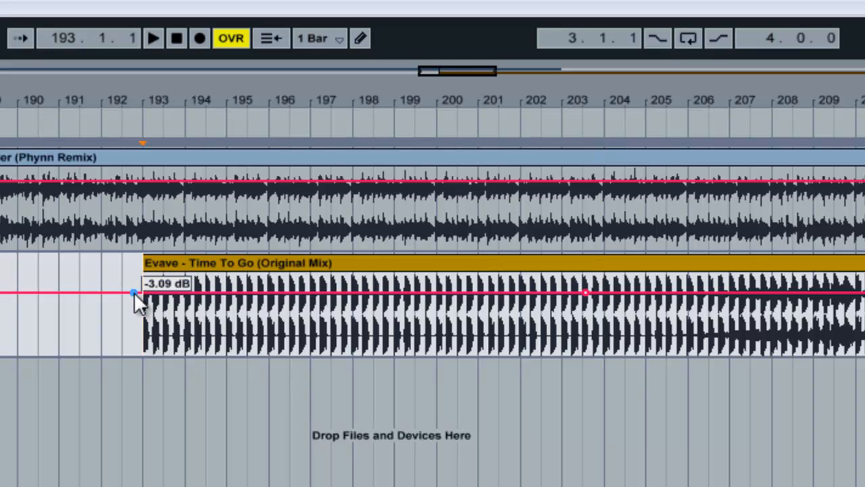
mouse_move(132, 292)
mouse_down()
mouse_move(132, 338)
mouse_move(134, 301)
mouse_up()
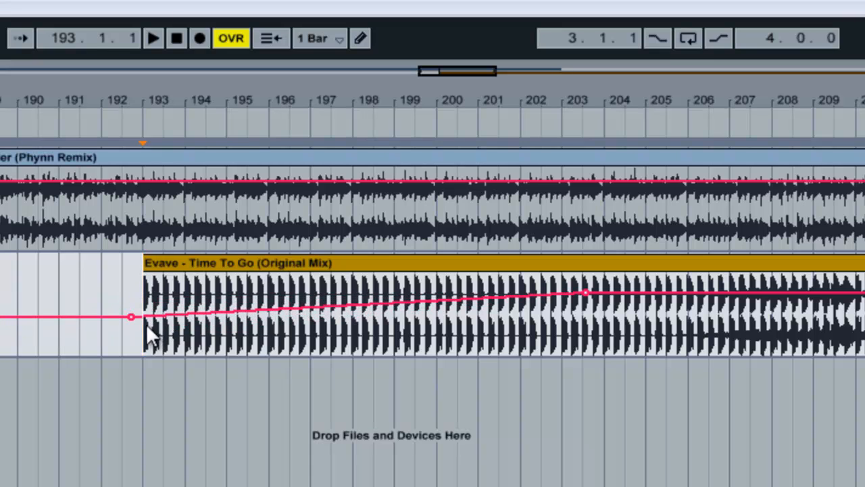
click(354, 304)
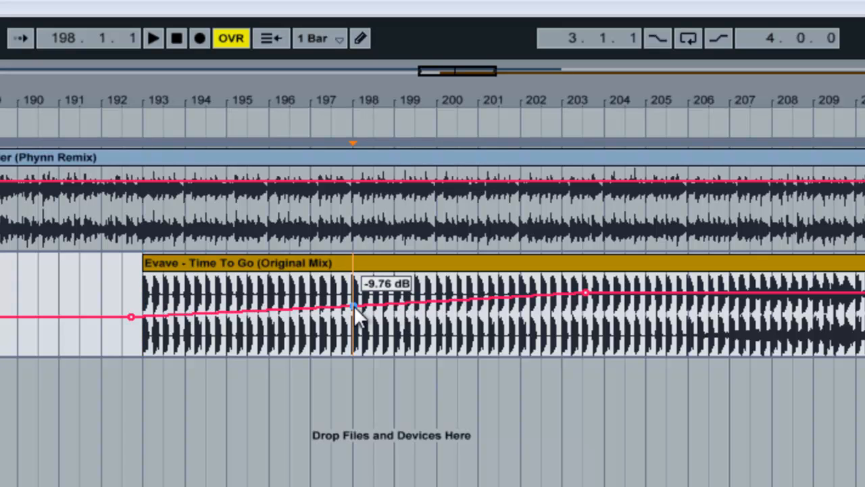
drag(354, 305, 354, 308)
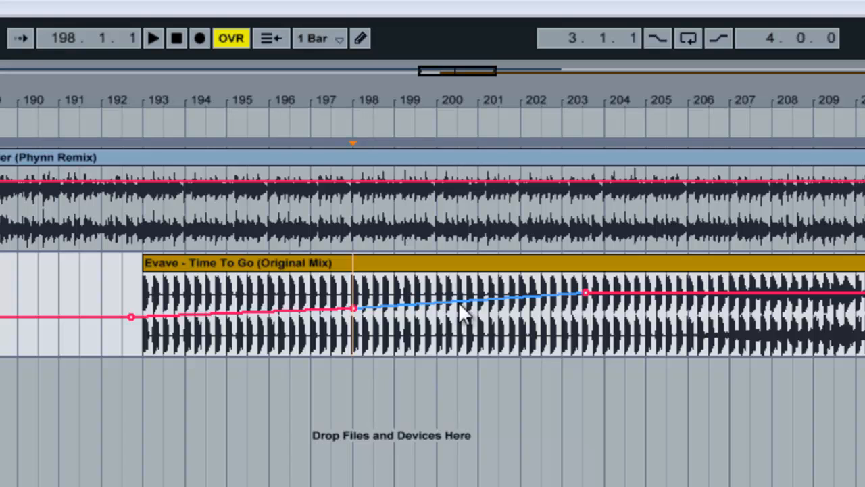
drag(460, 304, 458, 300)
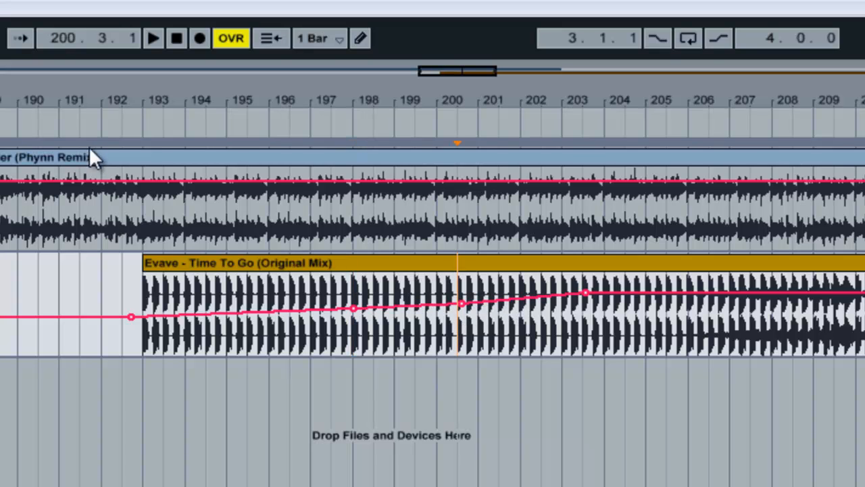
click(68, 120)
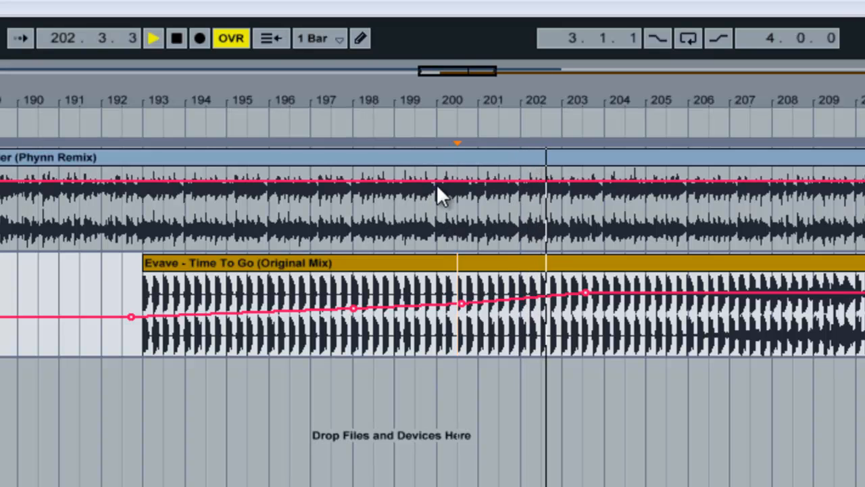
key(space)
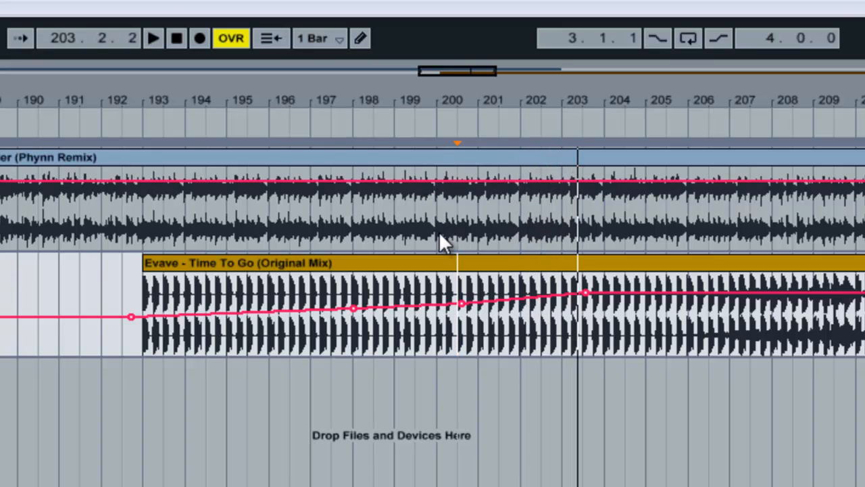
Add 1 Audio volume breakpoints at bars 198, 200 and a lowered one near 203, and raise 2 Audio's 200.3 breakpoint, moving it to bar 200
click(434, 181)
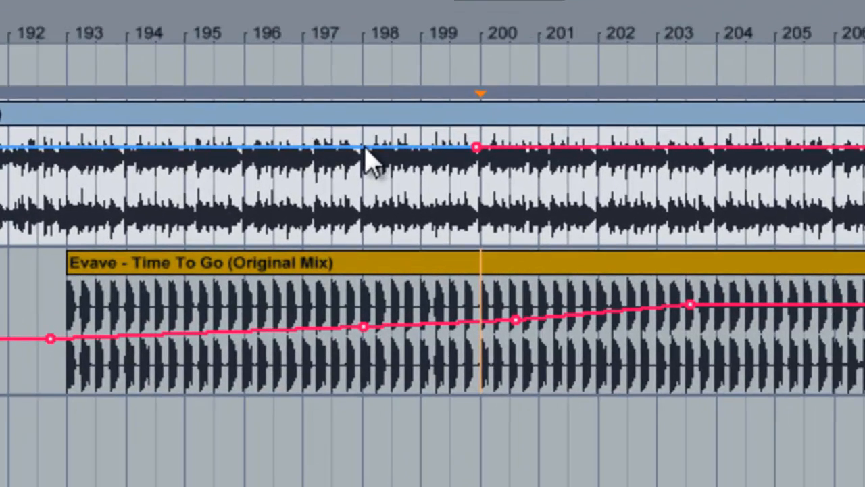
click(365, 149)
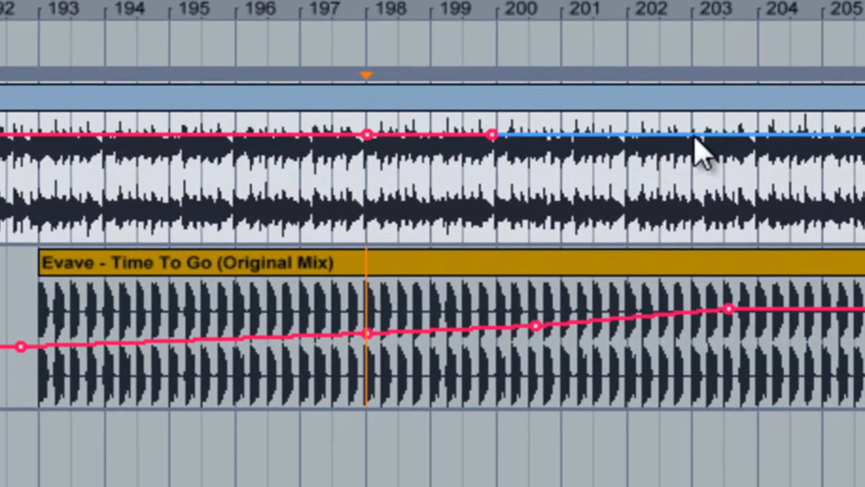
click(696, 138)
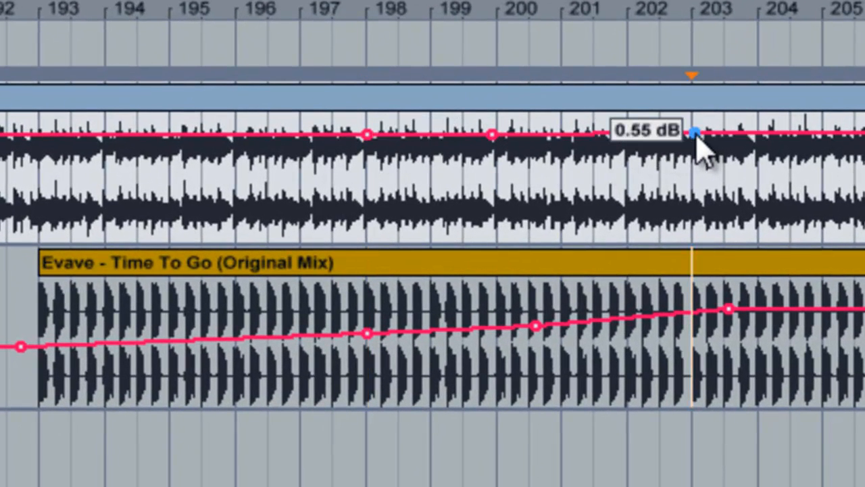
drag(696, 134, 703, 150)
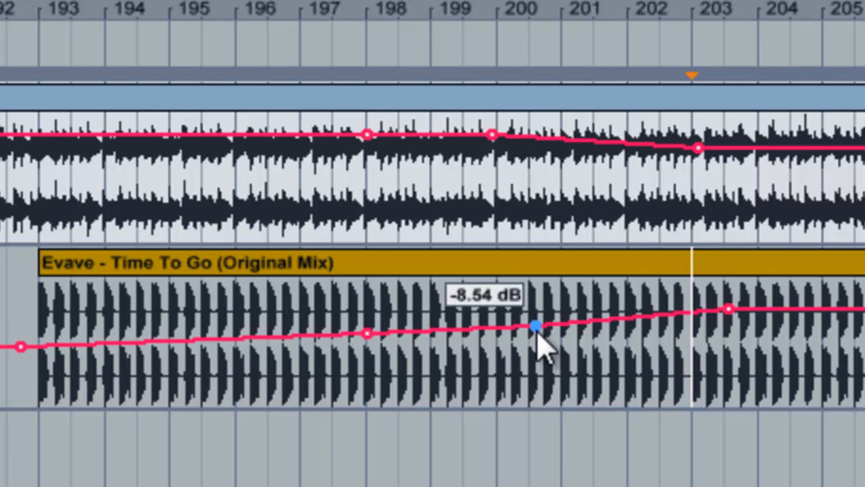
drag(537, 334, 536, 331)
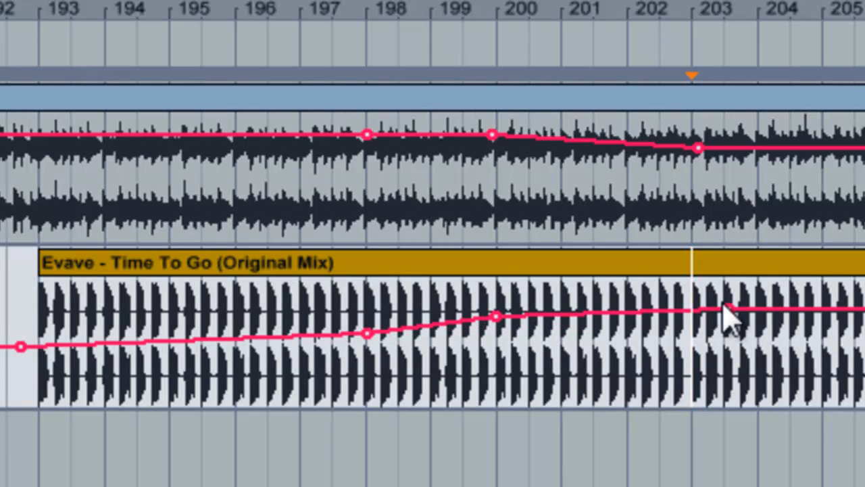